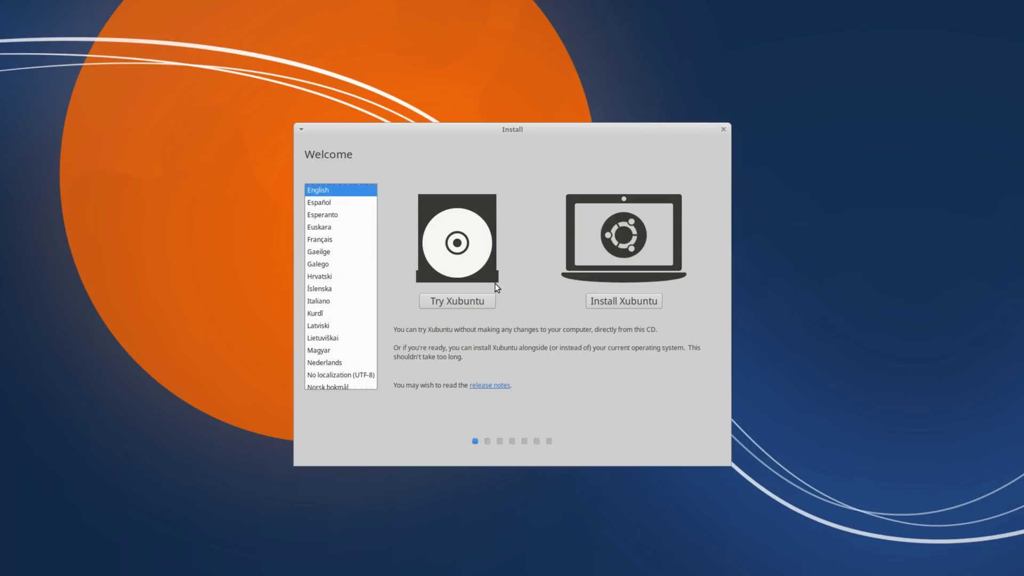
Step: Choose Try Xubuntu on the Welcome screen to start the live session without installing
left_click(472, 302)
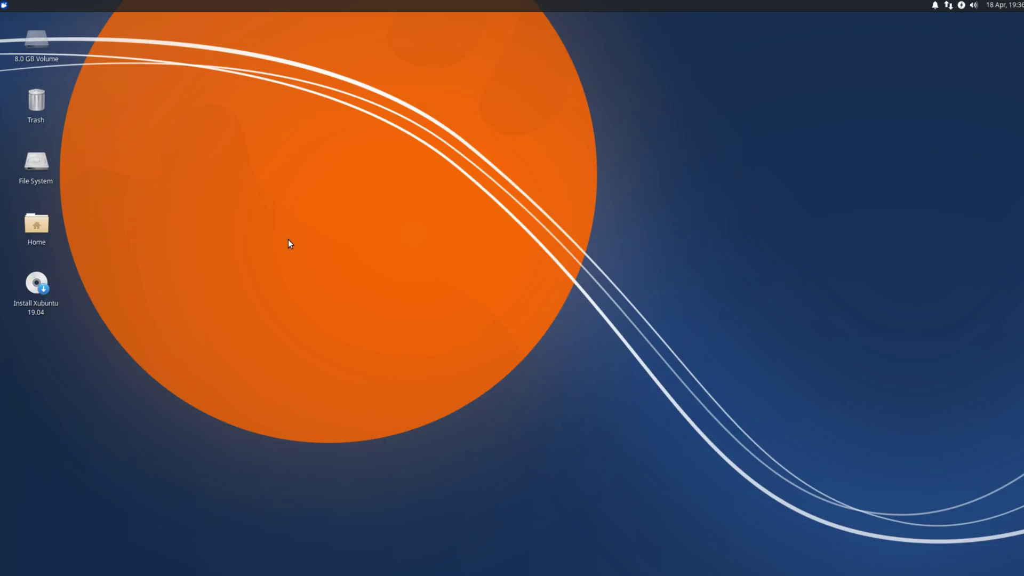
right_click(311, 238)
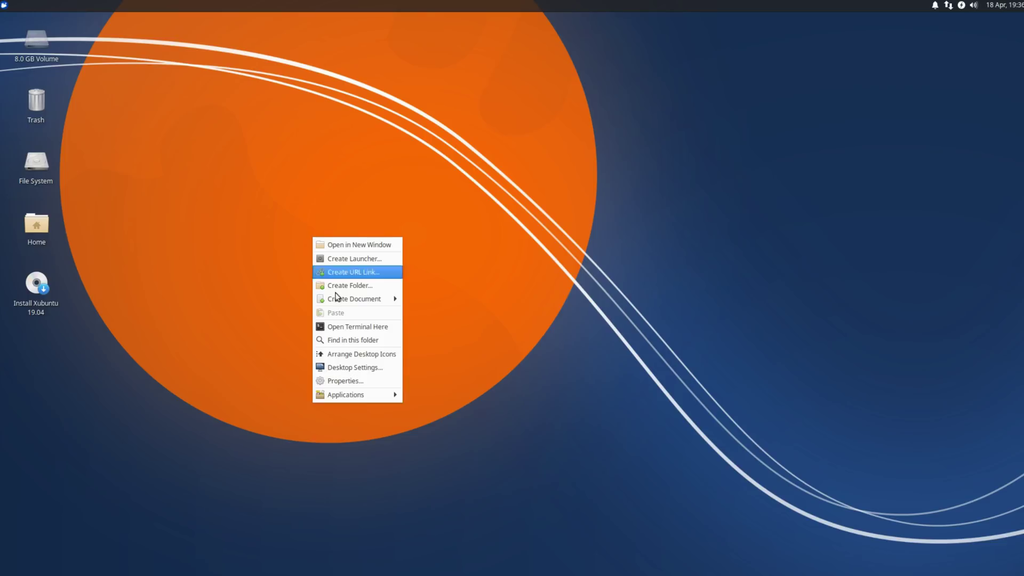
left_click(368, 367)
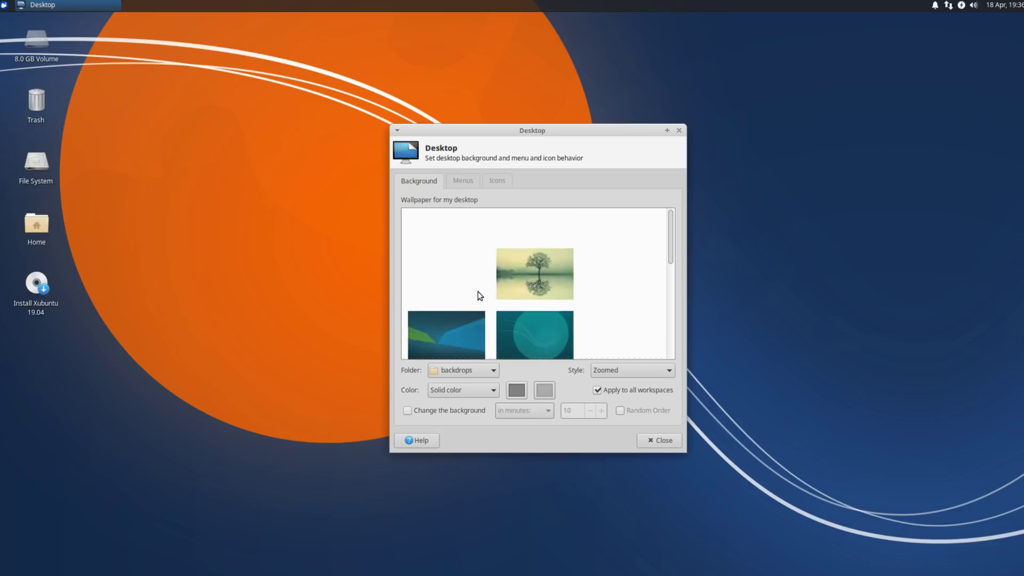
left_click_drag(672, 231, 672, 364)
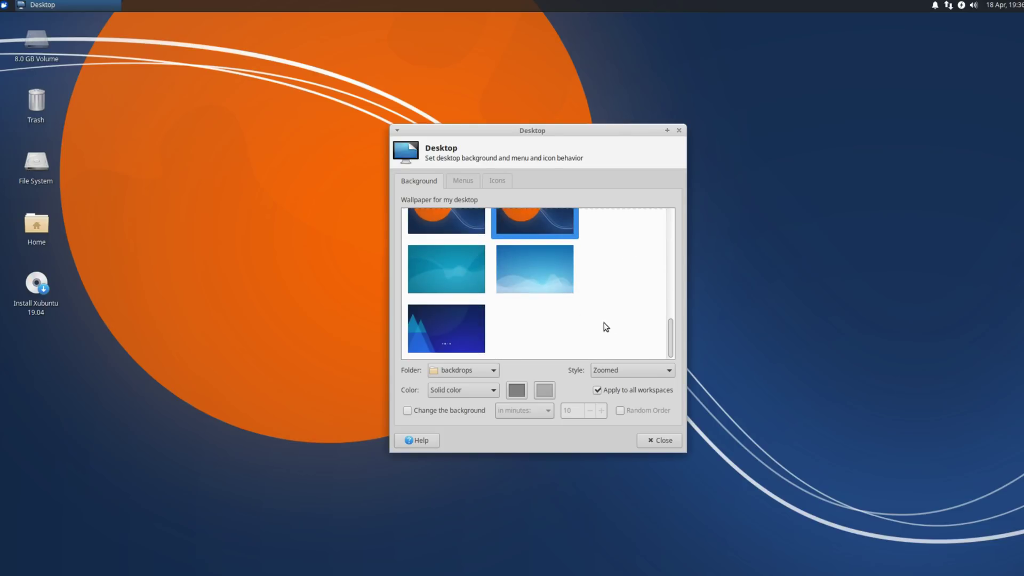
scroll(606, 327, "up", 3)
scroll(607, 327, "up", 5)
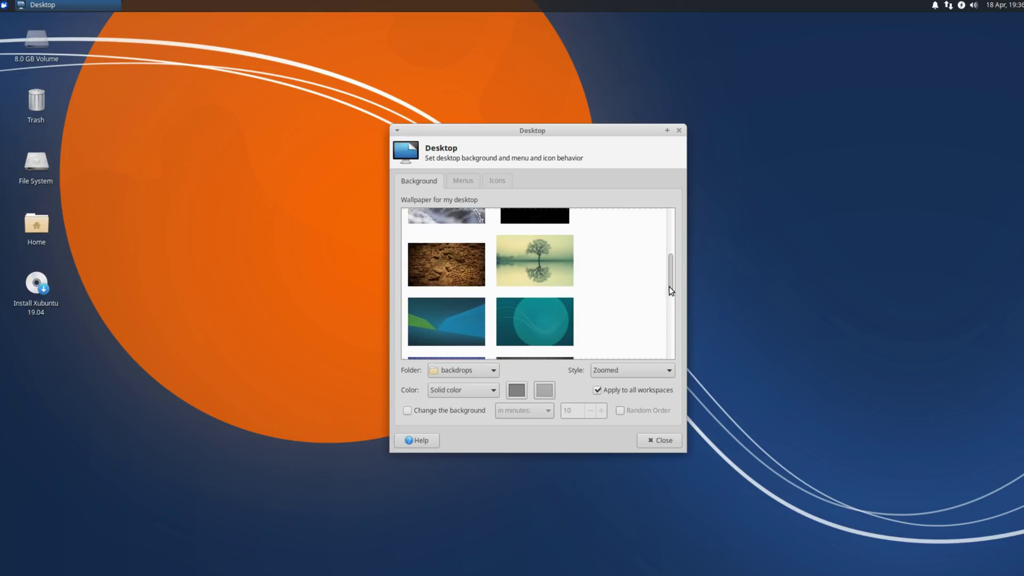
left_click_drag(670, 286, 680, 222)
left_click(523, 299)
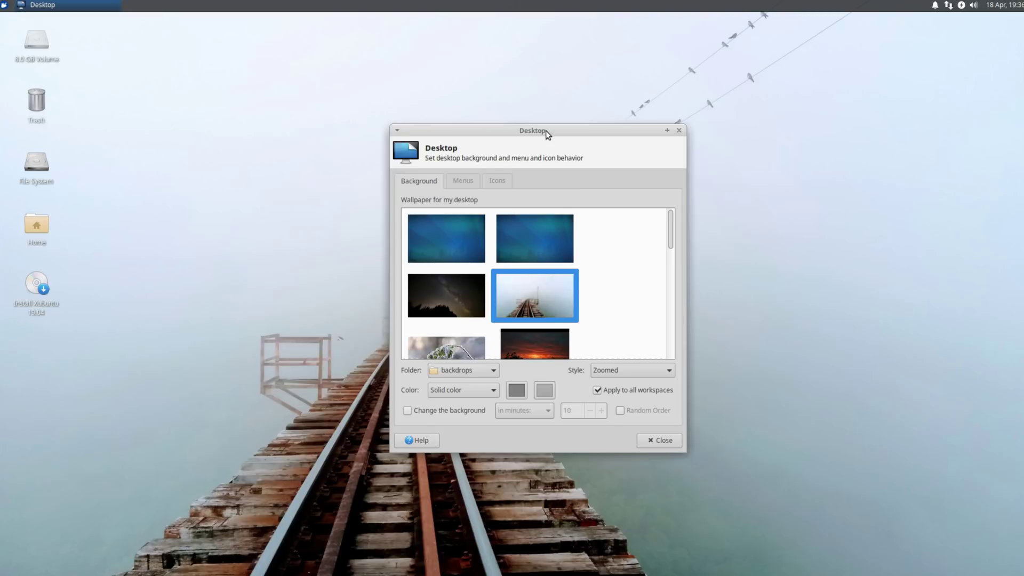
left_click_drag(547, 132, 617, 157)
scroll(654, 308, "down", 10)
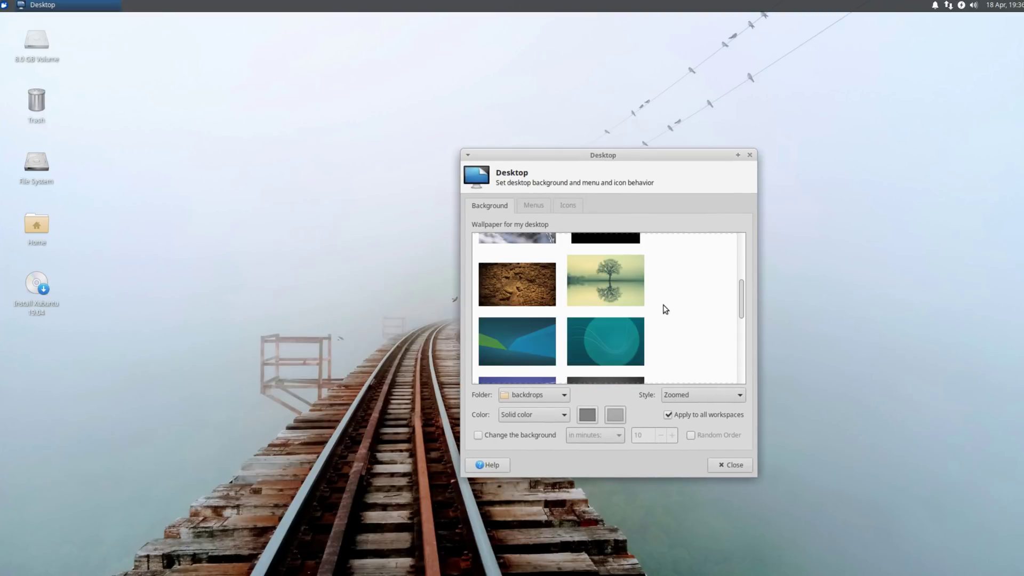
left_click(593, 243)
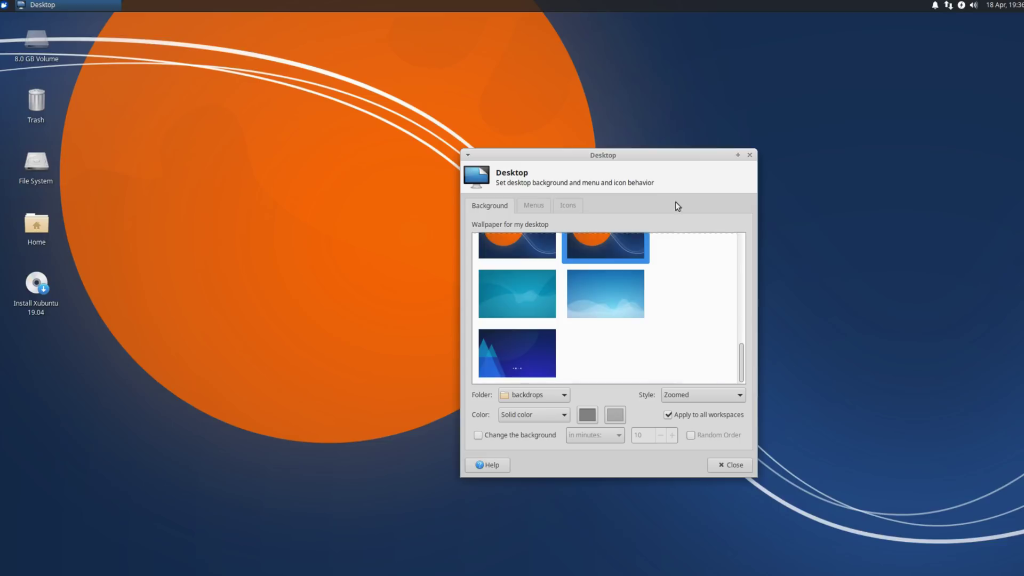
left_click(751, 156)
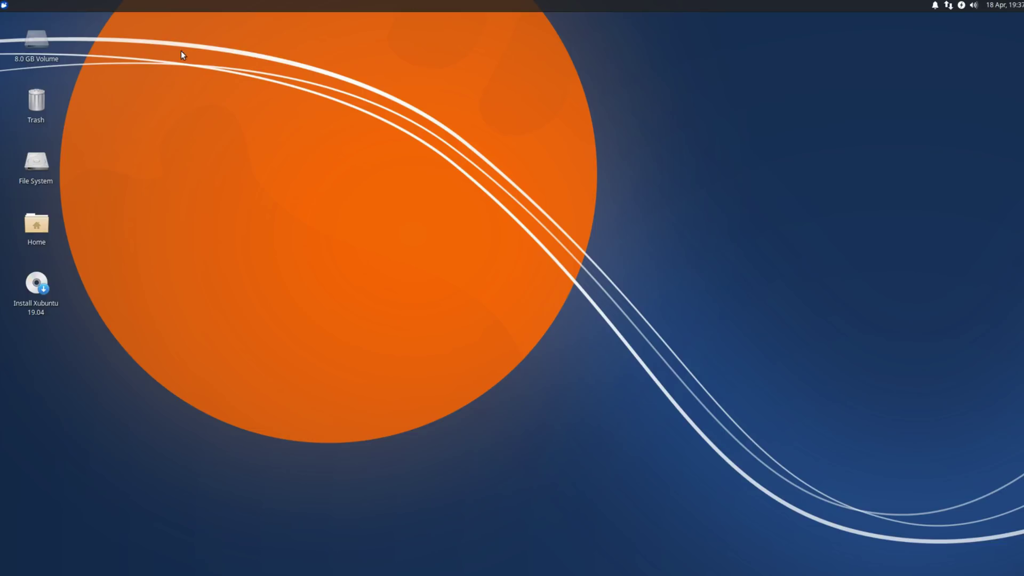
left_click(4, 5)
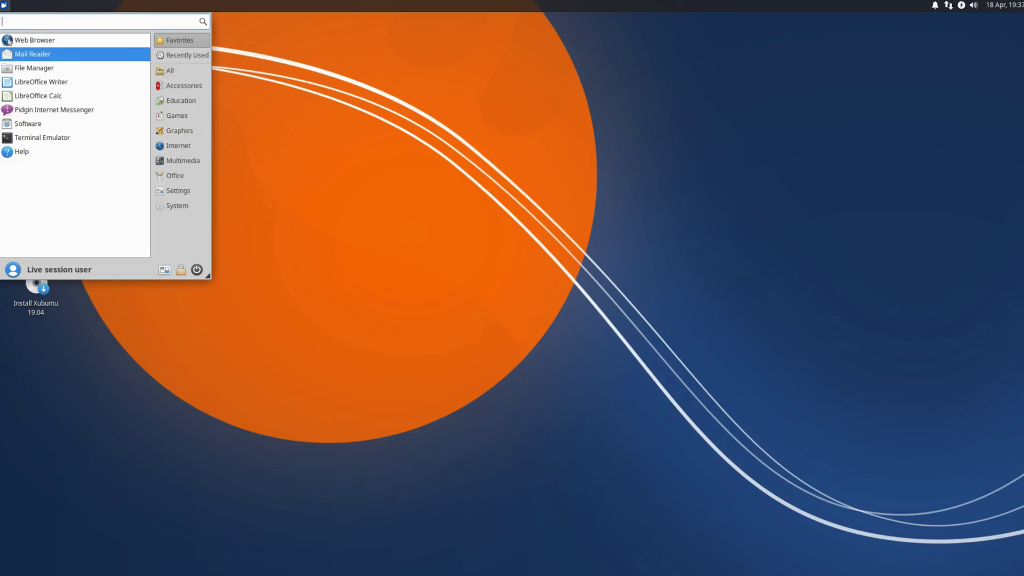
left_click(323, 155)
right_click(325, 176)
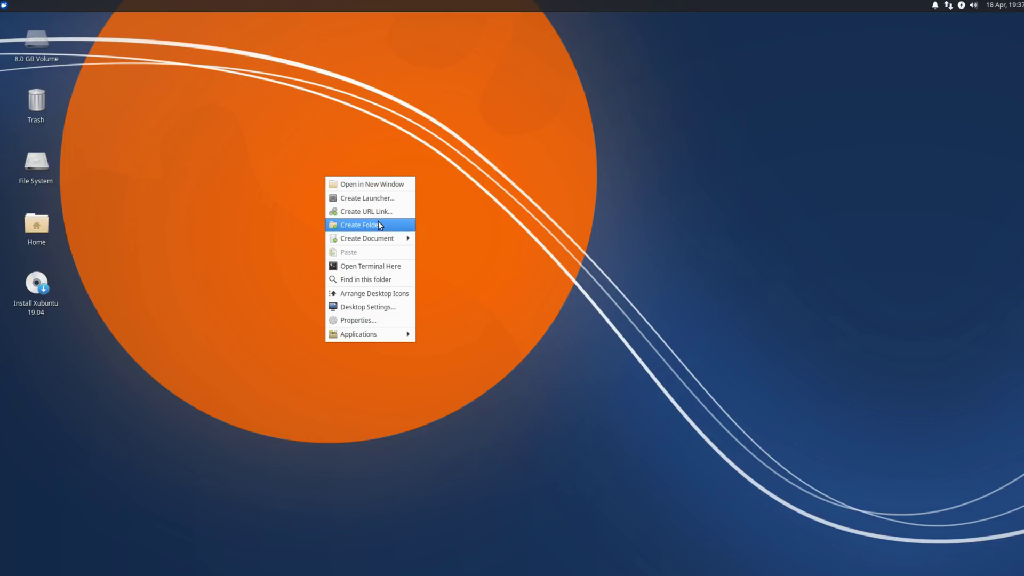
mouse_move(376, 238)
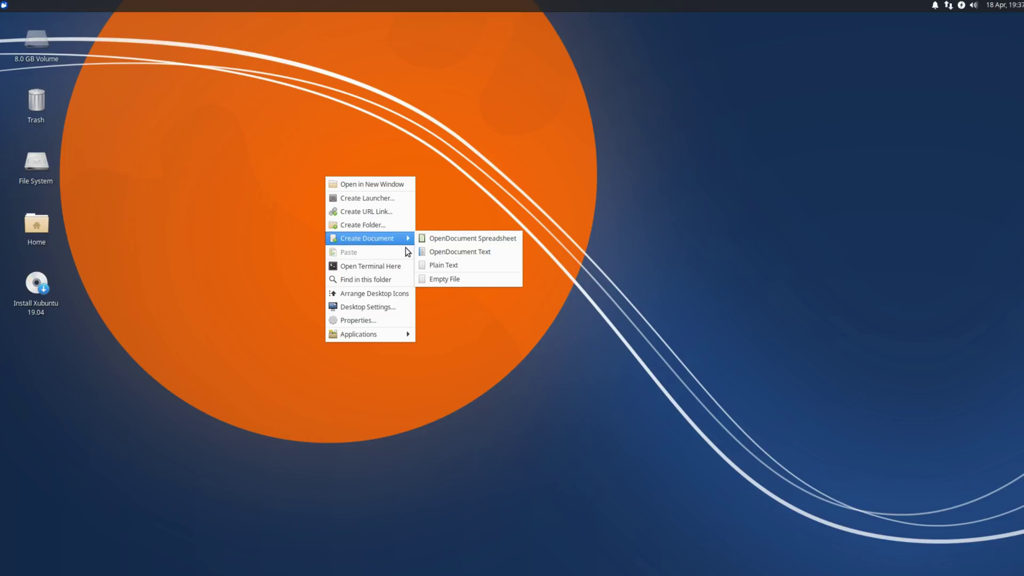
left_click(211, 240)
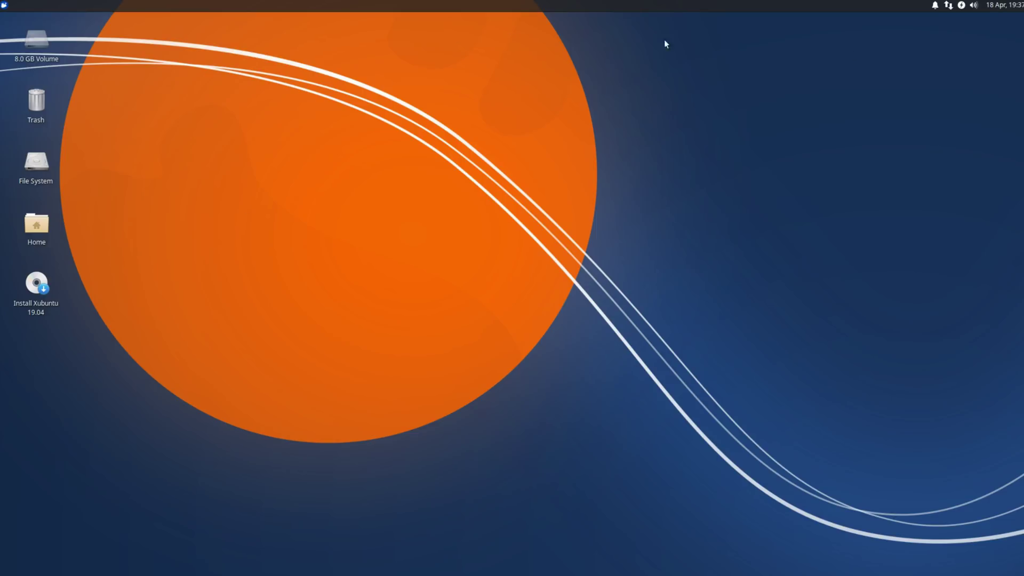
left_click(1004, 7)
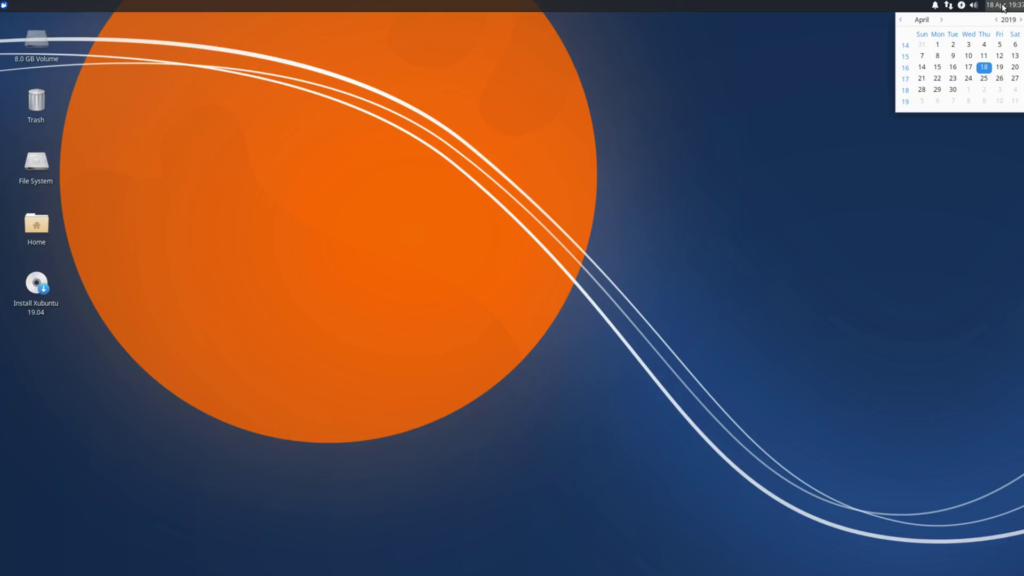
left_click(1003, 7)
left_click(1003, 6)
scroll(944, 43, "down", 1)
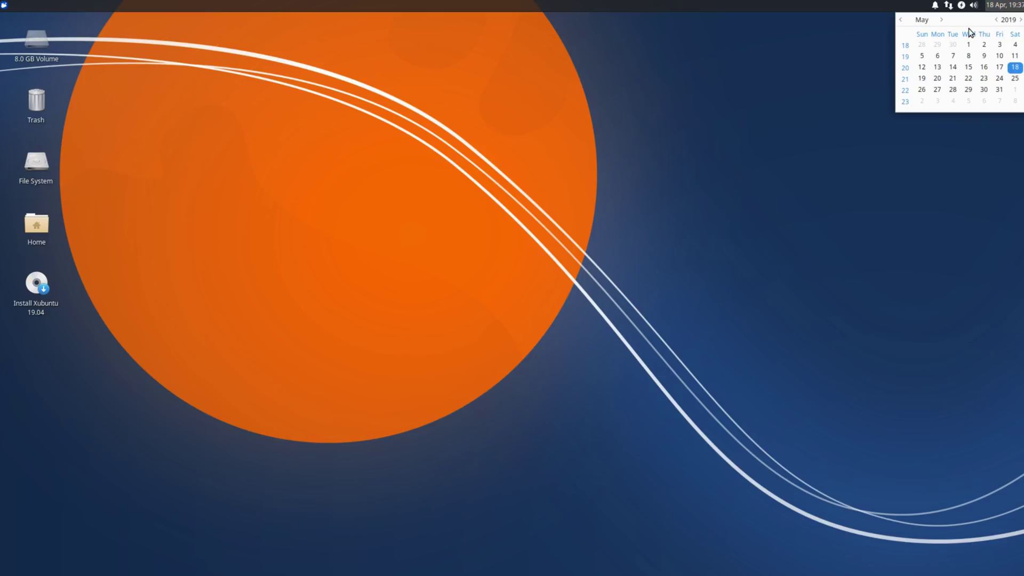
right_click(1005, 8)
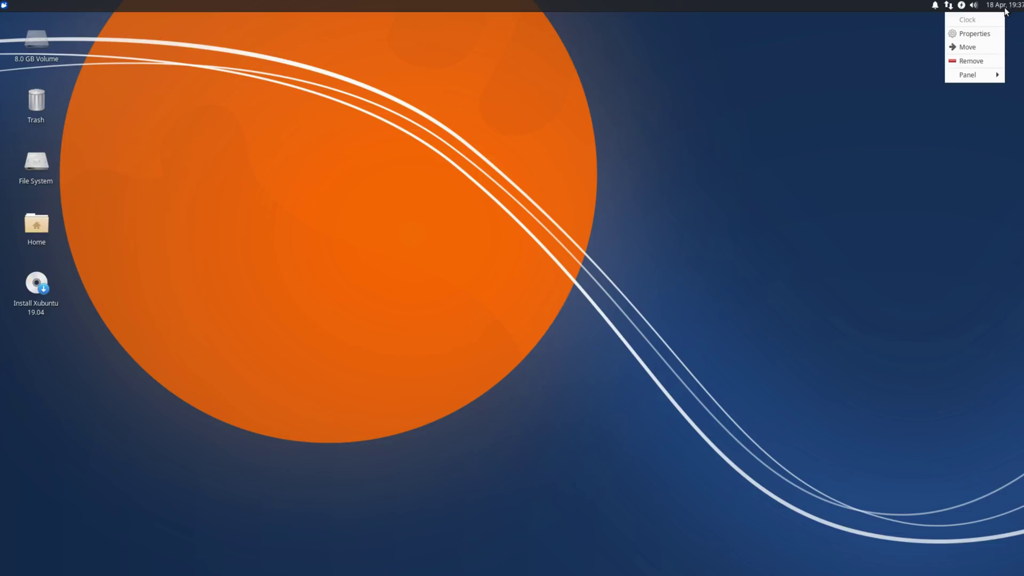
left_click(971, 33)
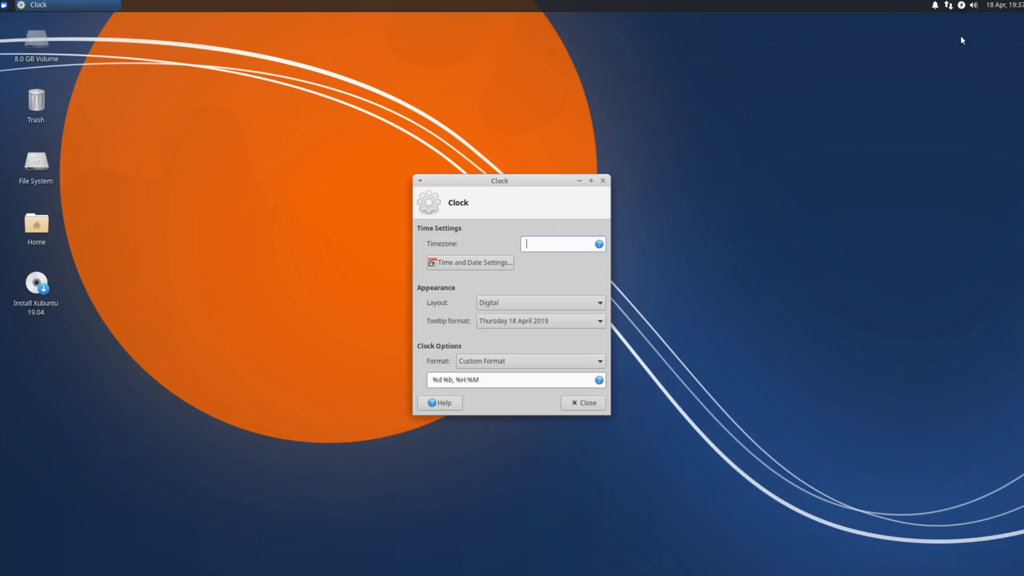
left_click(603, 181)
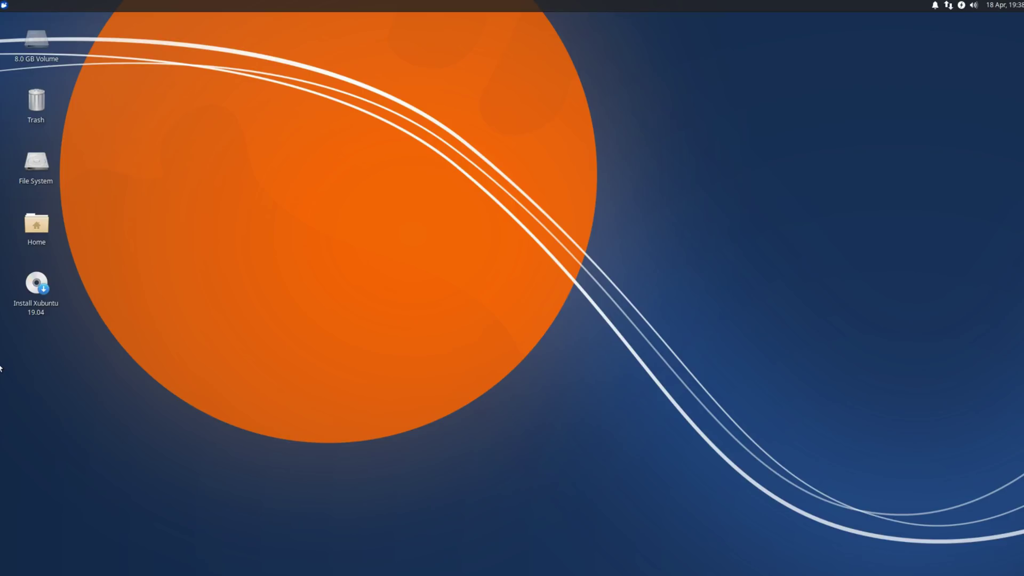
Step: Launch GIMP from a 'gimp' menu search, maximise it, and browse its Select and Image menus
left_click(7, 6)
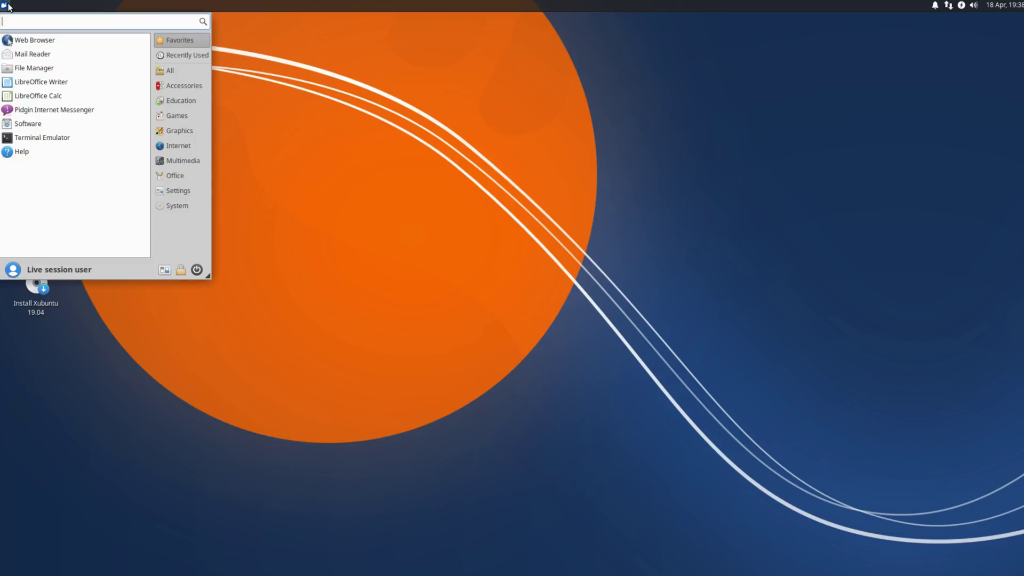
type("gimp")
key("Return")
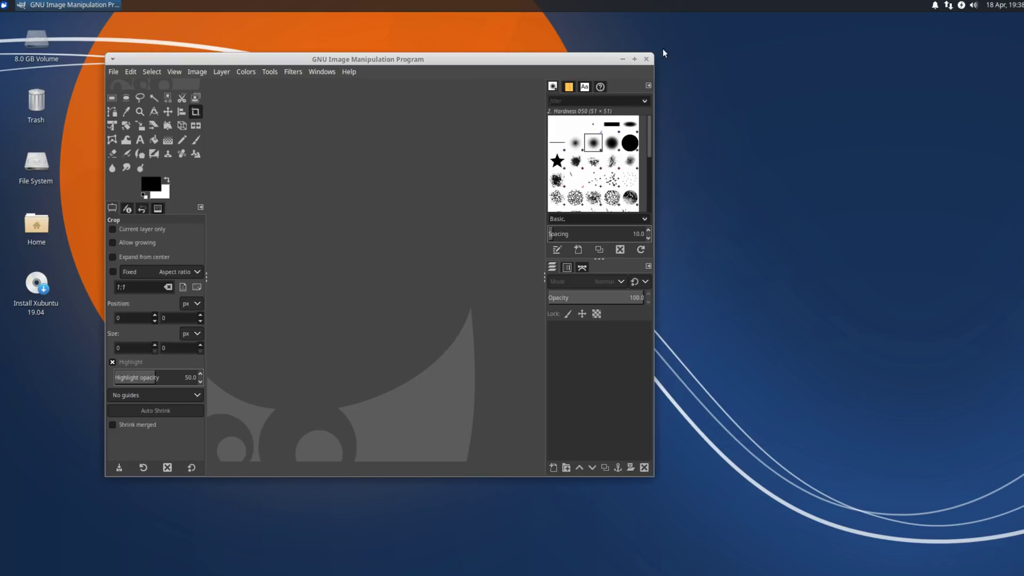
left_click(635, 59)
left_click(39, 33)
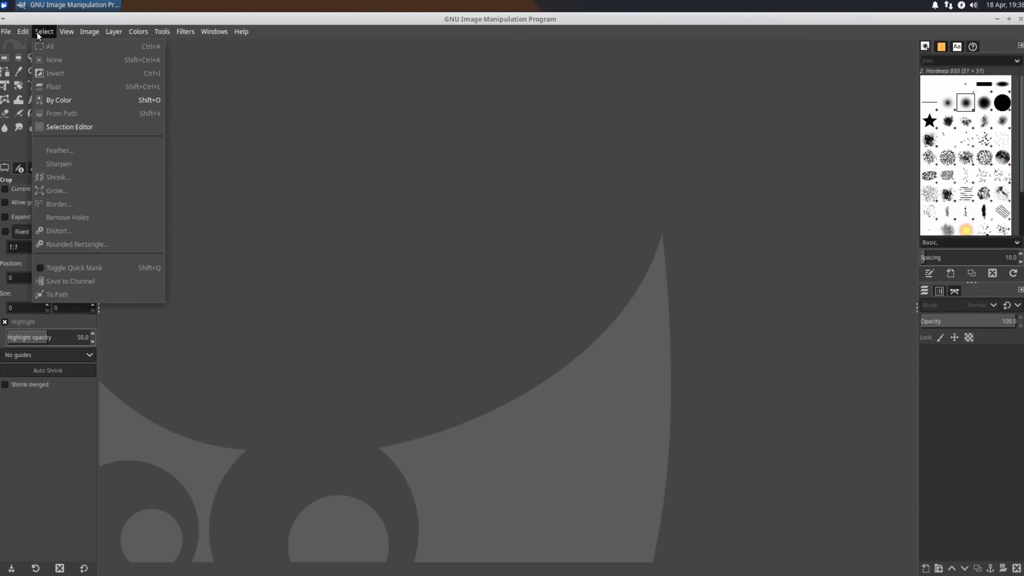
mouse_move(66, 35)
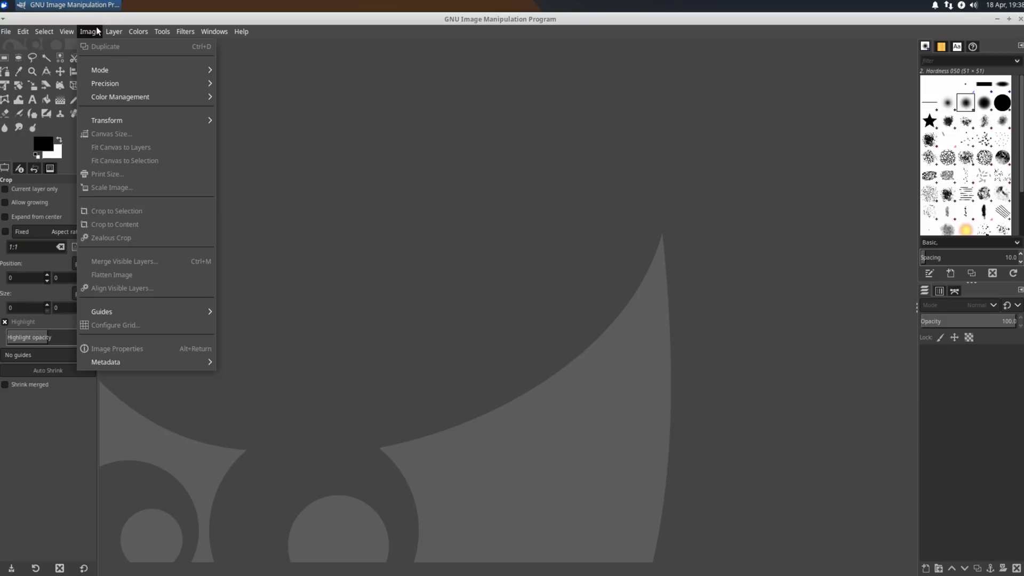
left_click(178, 21)
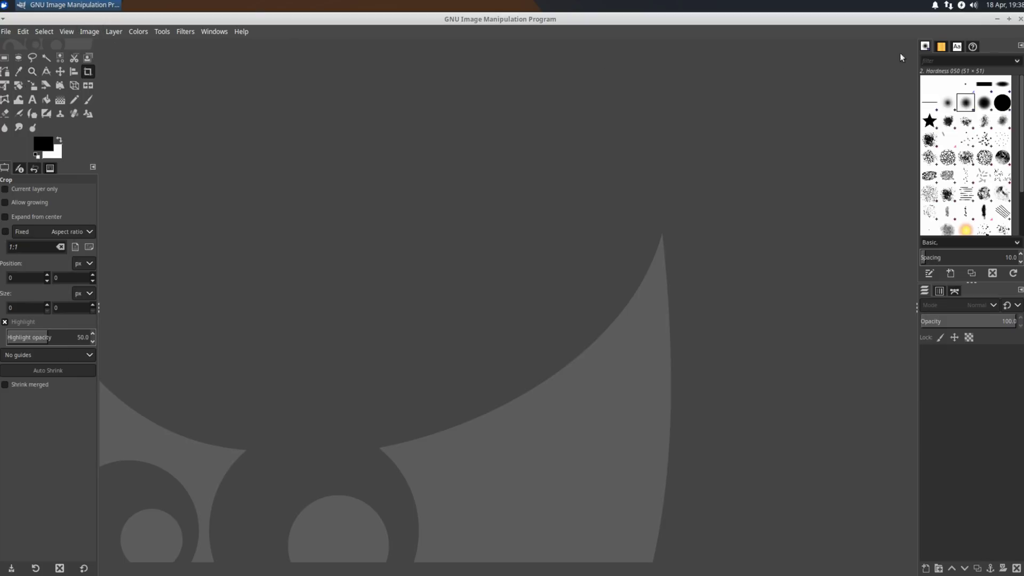
Step: Restore the GIMP window, maximise it again, then close GIMP
double_click(339, 21)
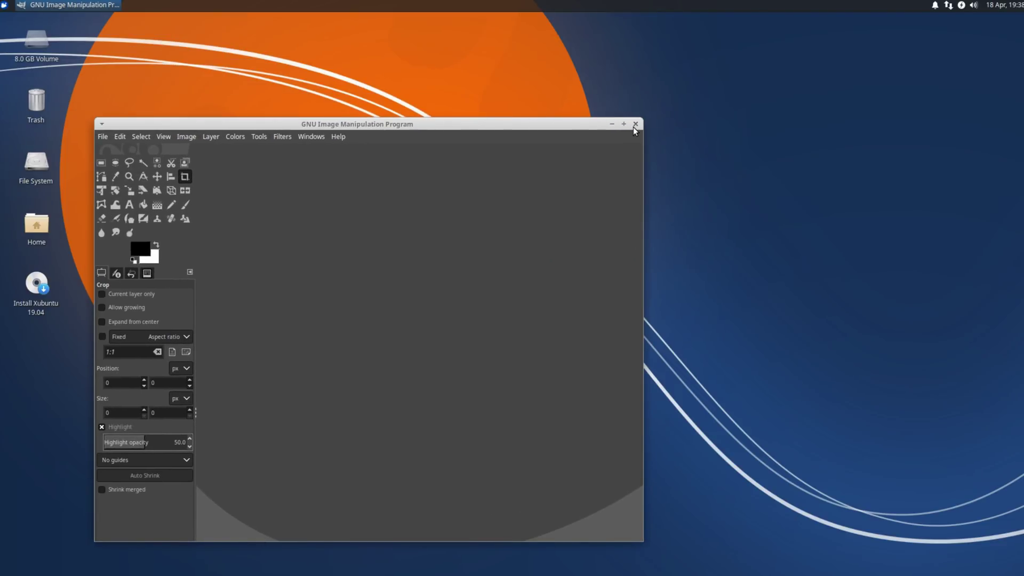
left_click(624, 124)
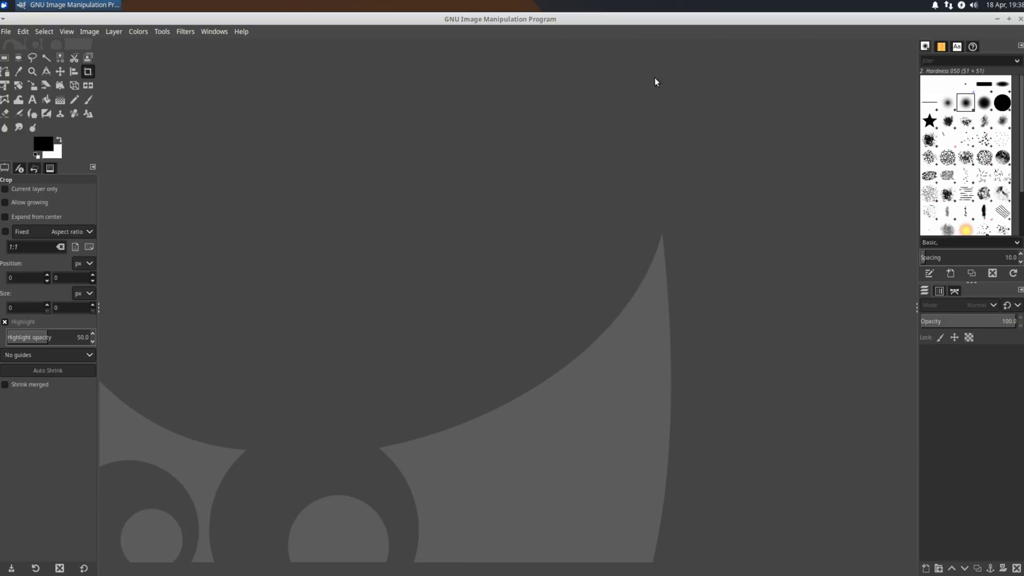
left_click(1020, 18)
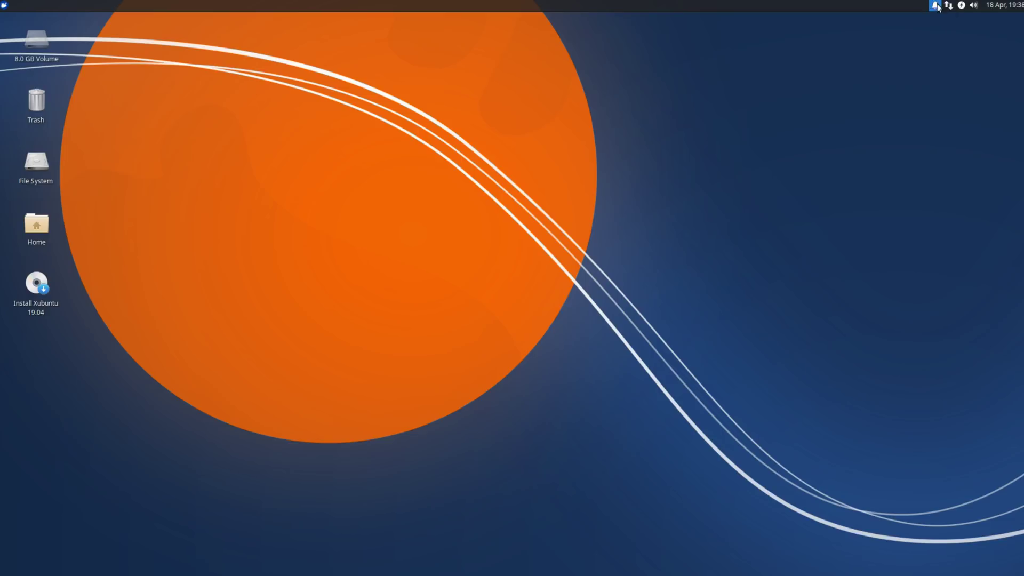
Step: Glance at the power manager options, then select and deselect all five desktop icons
left_click(961, 6)
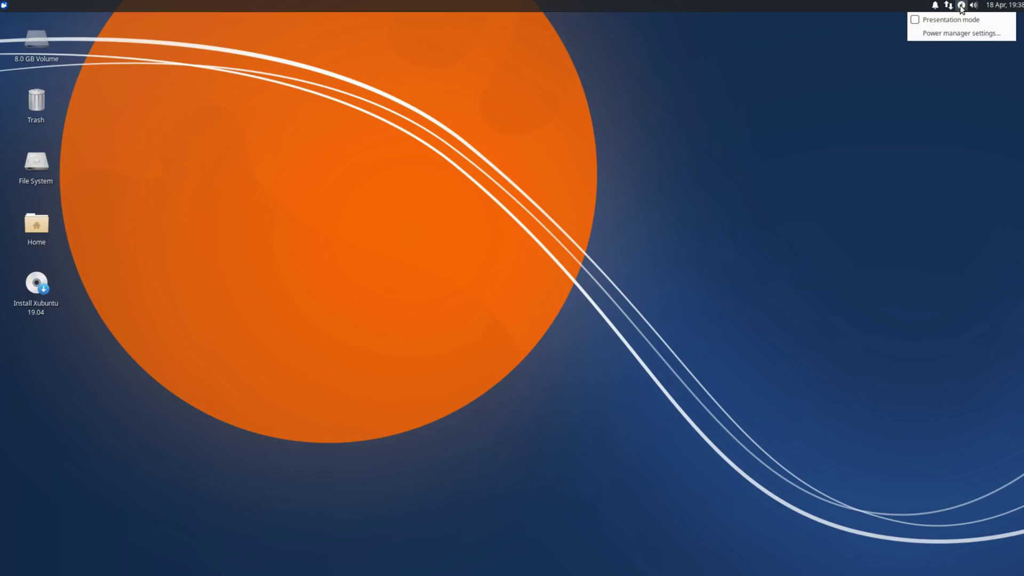
left_click(779, 89)
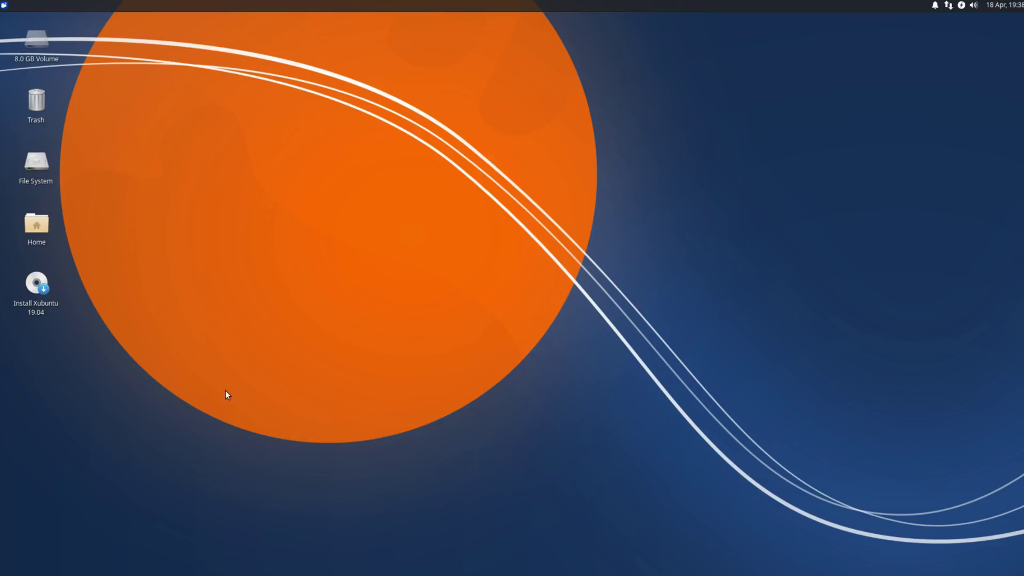
left_click_drag(226, 392, 15, 9)
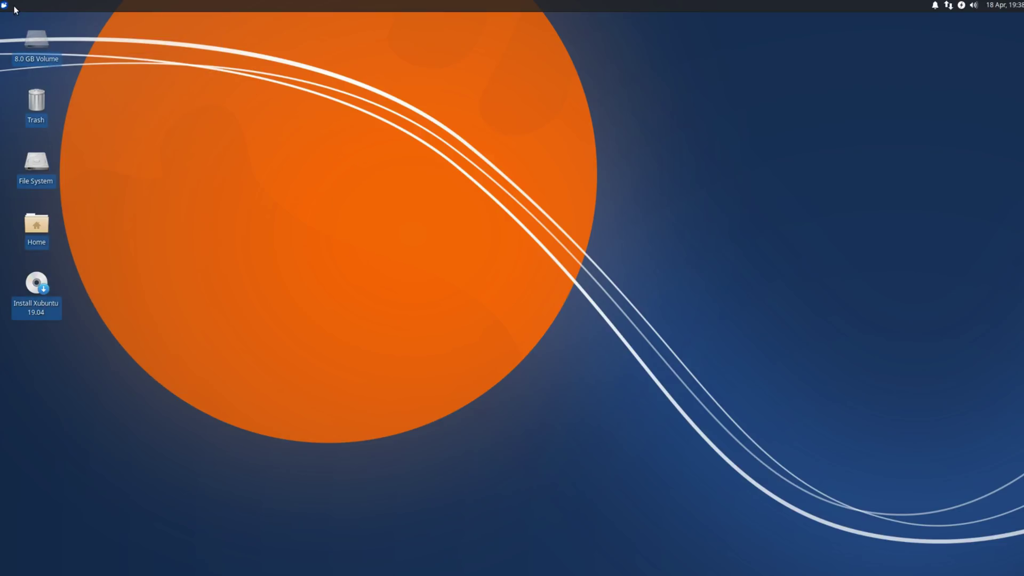
left_click(166, 103)
Step: Open Home in Thunar, reposition it, and browse Desktop, Trash and the empty Documents folder
double_click(36, 227)
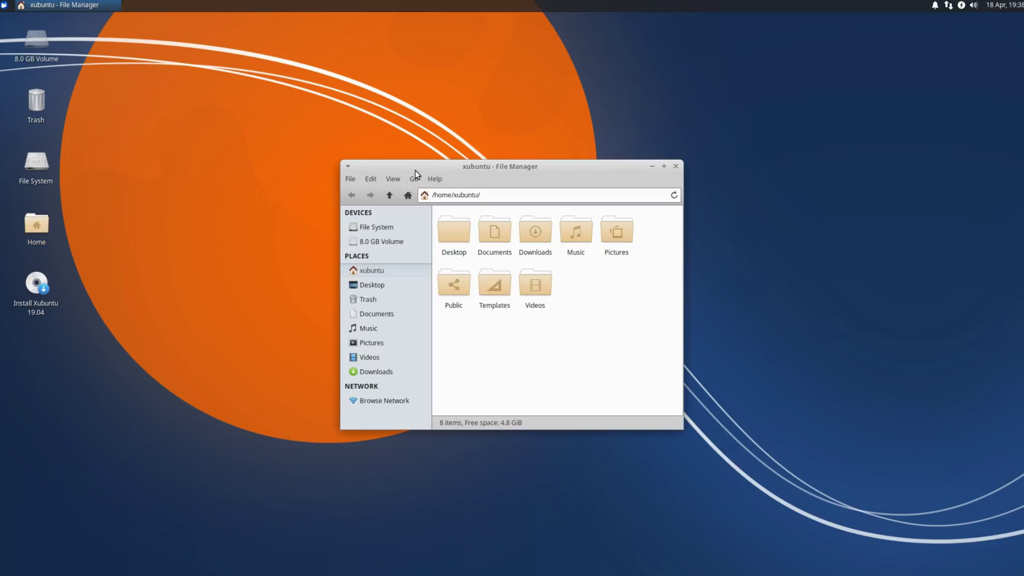
left_click_drag(415, 171, 350, 196)
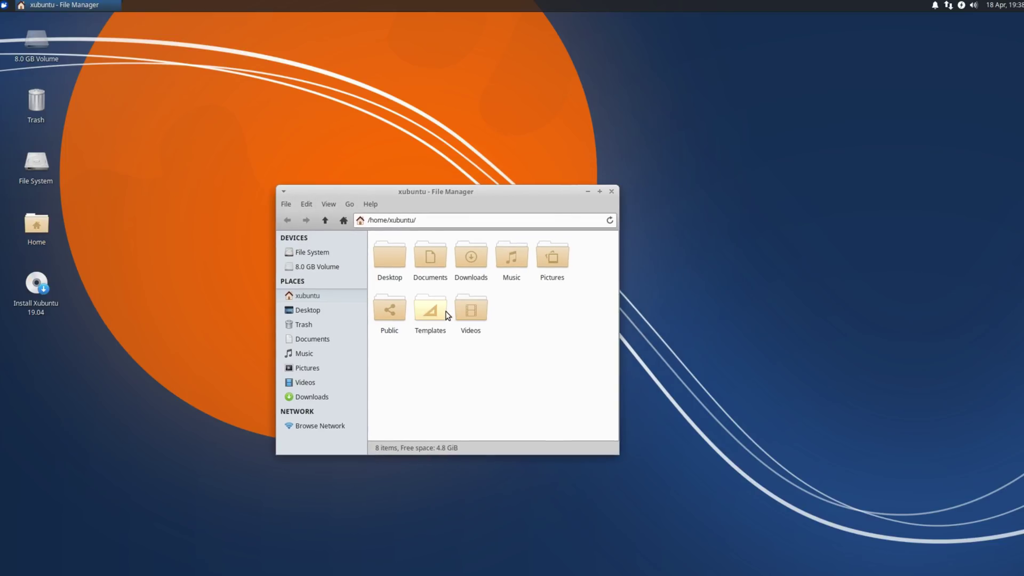
left_click(302, 312)
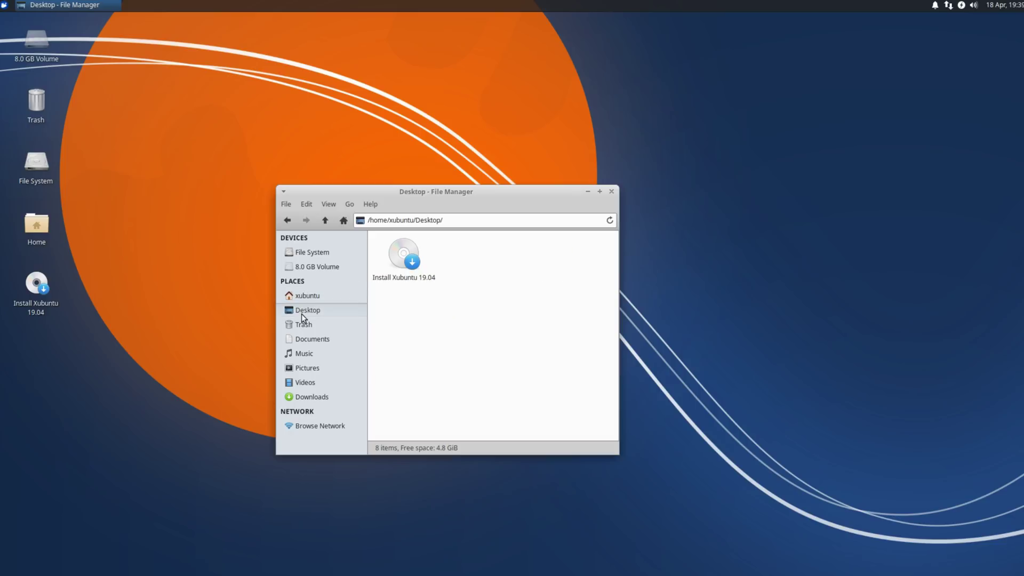
left_click(311, 325)
left_click(318, 336)
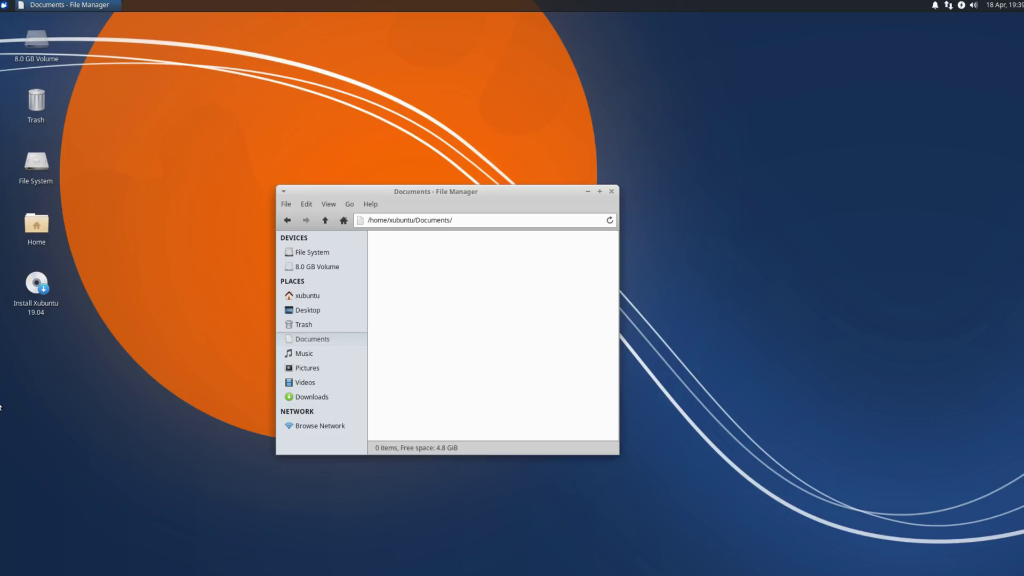
left_click(569, 96)
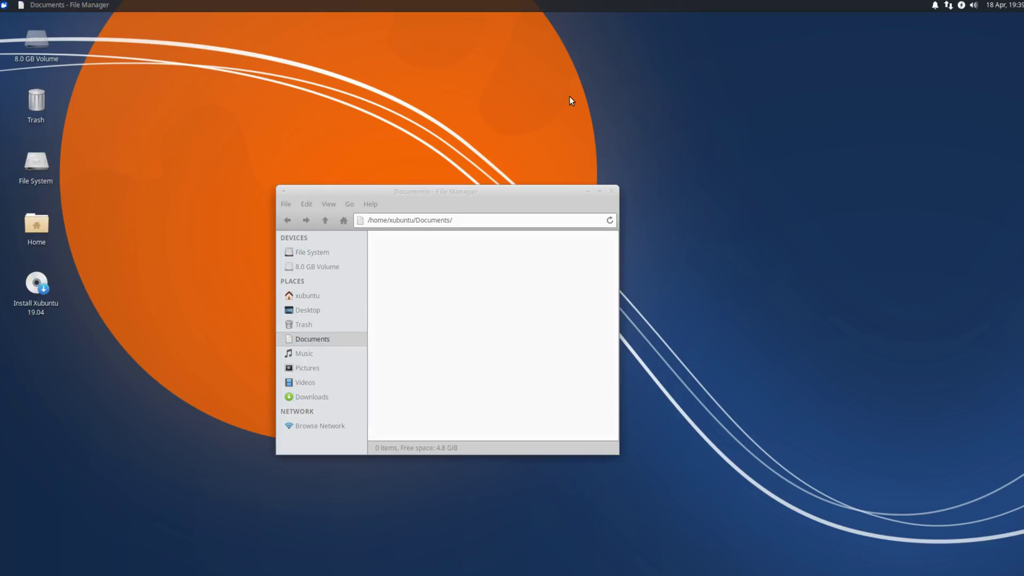
left_click(6, 4)
Step: Launch LibreOffice Writer from a 'libre' search and look over its Styles and Tools menus
type("libre")
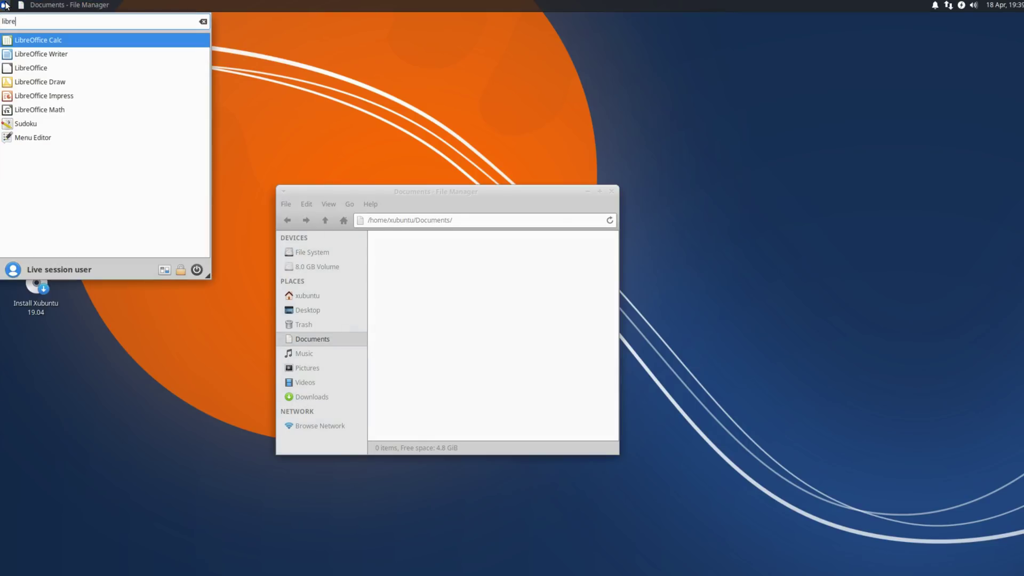
key("Down")
key("Return")
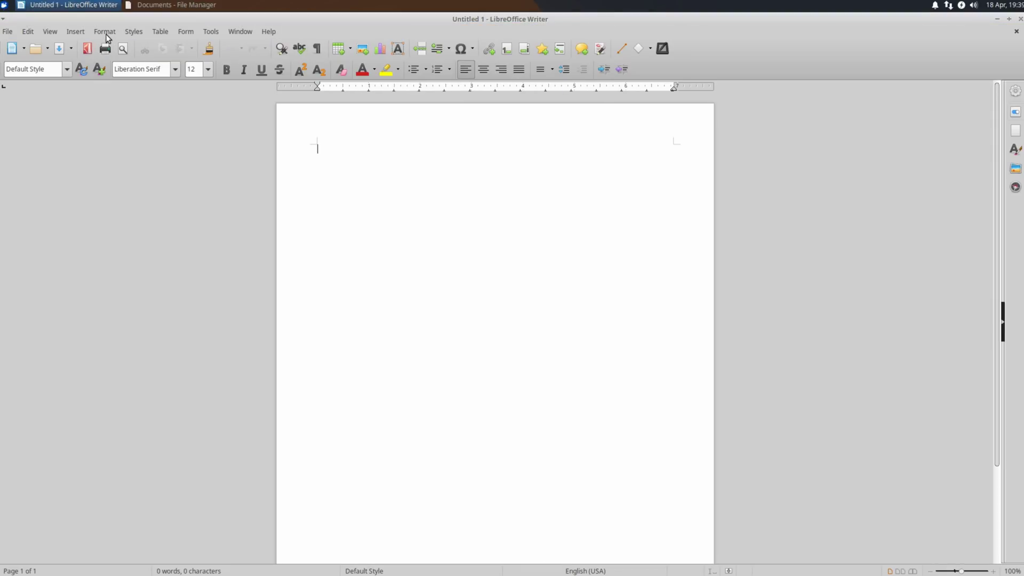
left_click(104, 31)
mouse_move(133, 32)
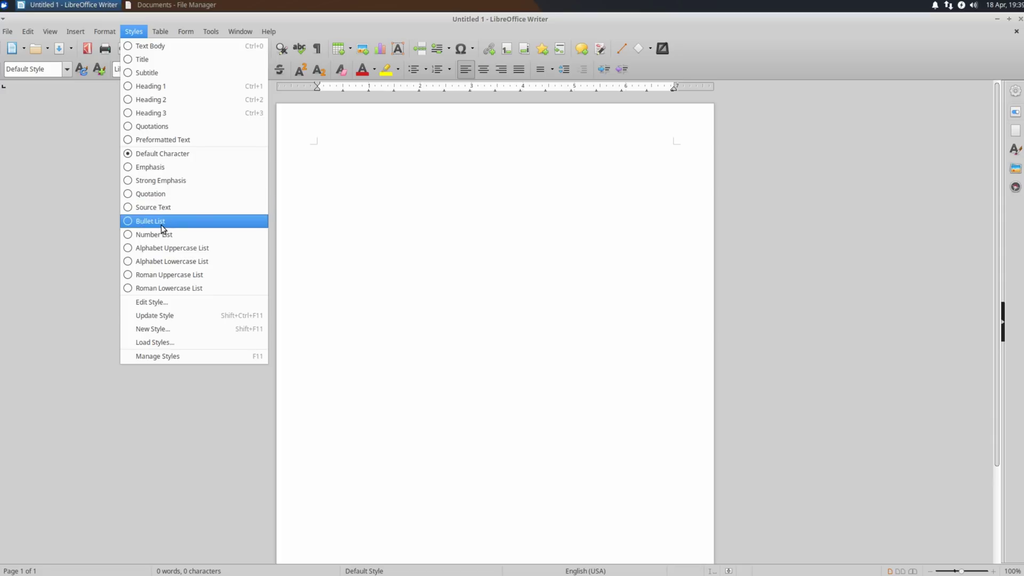
mouse_move(240, 32)
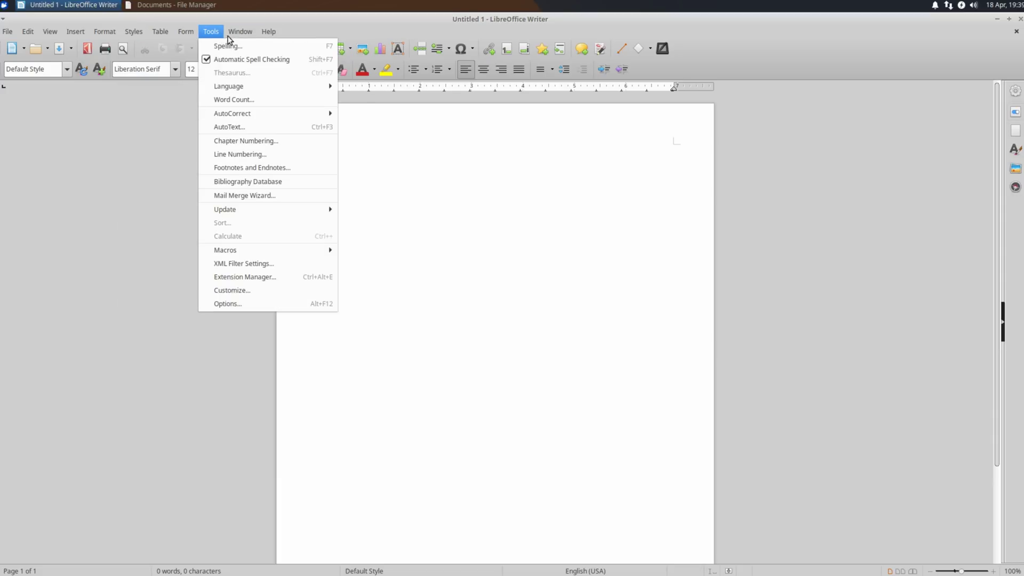
left_click(346, 202)
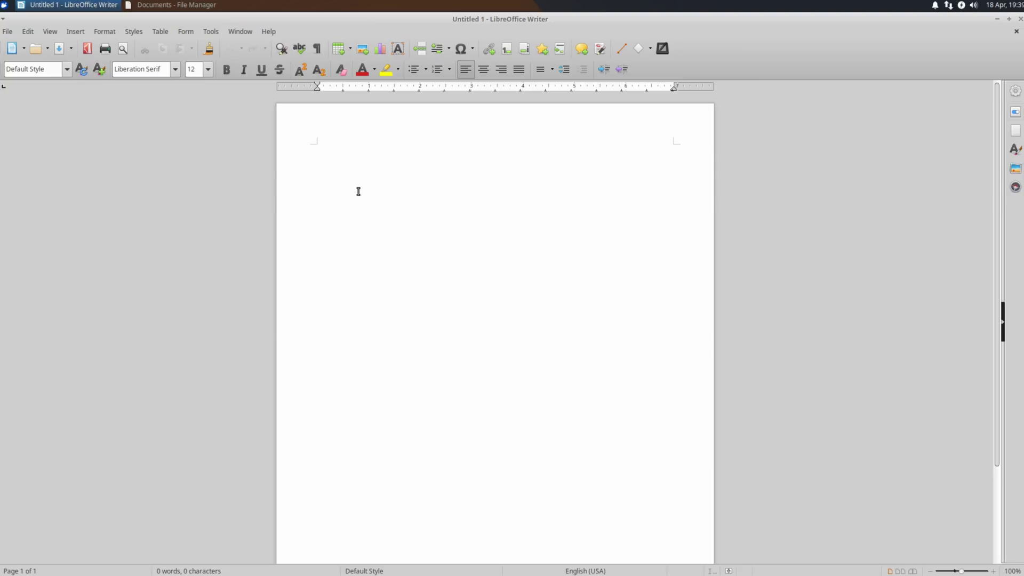
Step: Look over Writer's File > New document options, then close LibreOffice Writer
left_click(10, 35)
mouse_move(29, 47)
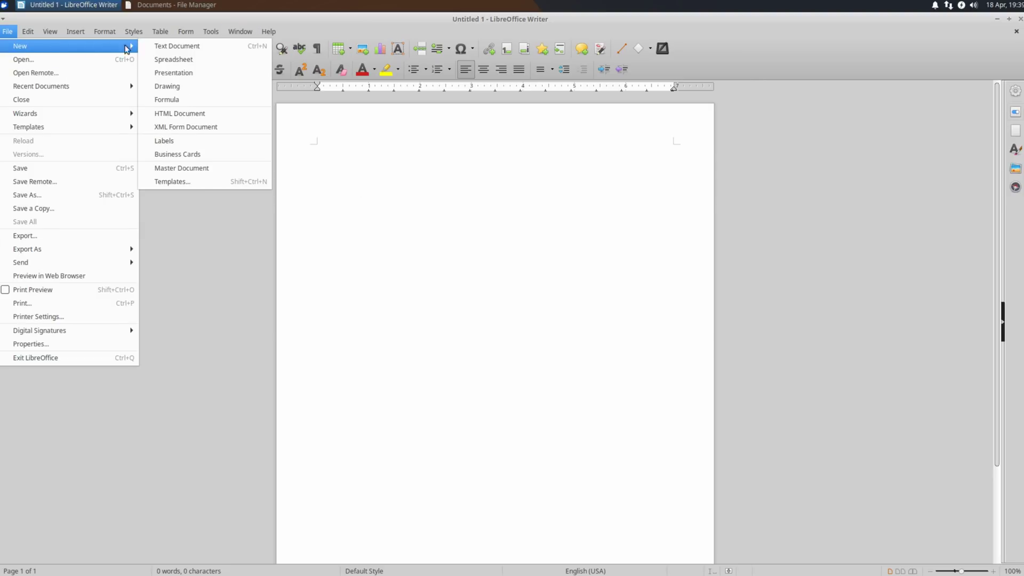
left_click(499, 140)
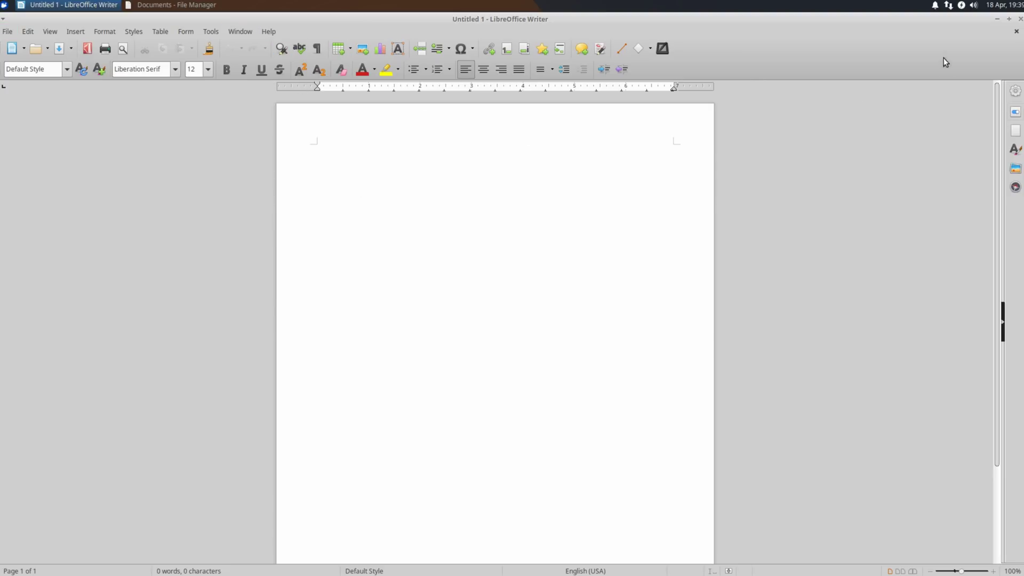
left_click(1019, 19)
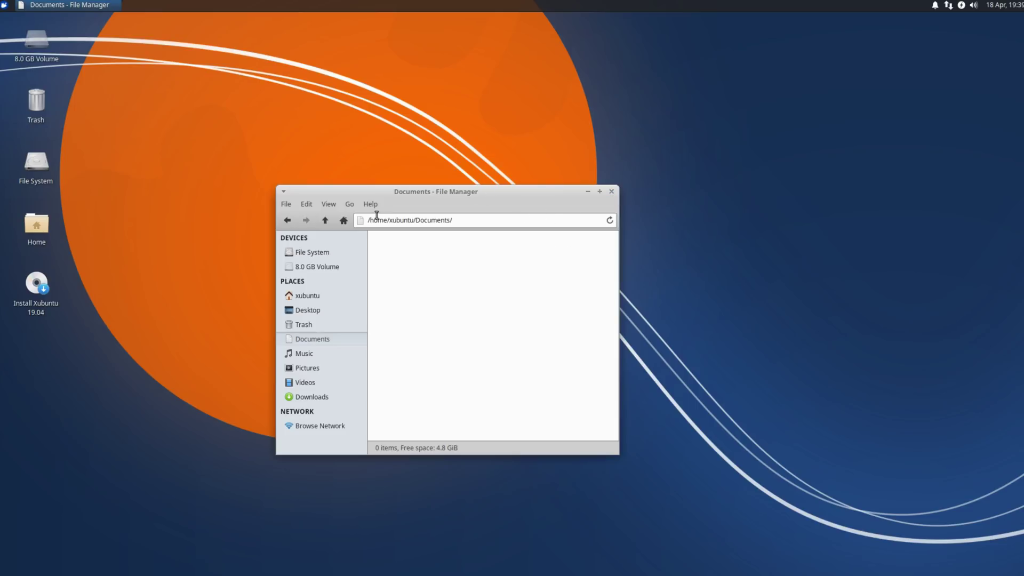
Step: Browse Thunar's Go and View menus, resize and reposition its window, then bring up the applications menu
left_click(355, 207)
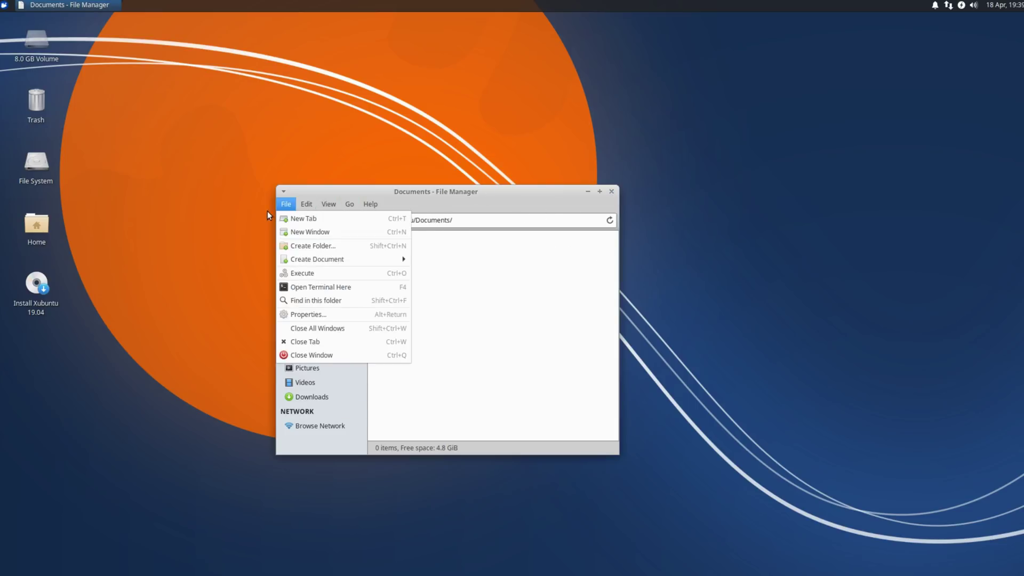
left_click(368, 192)
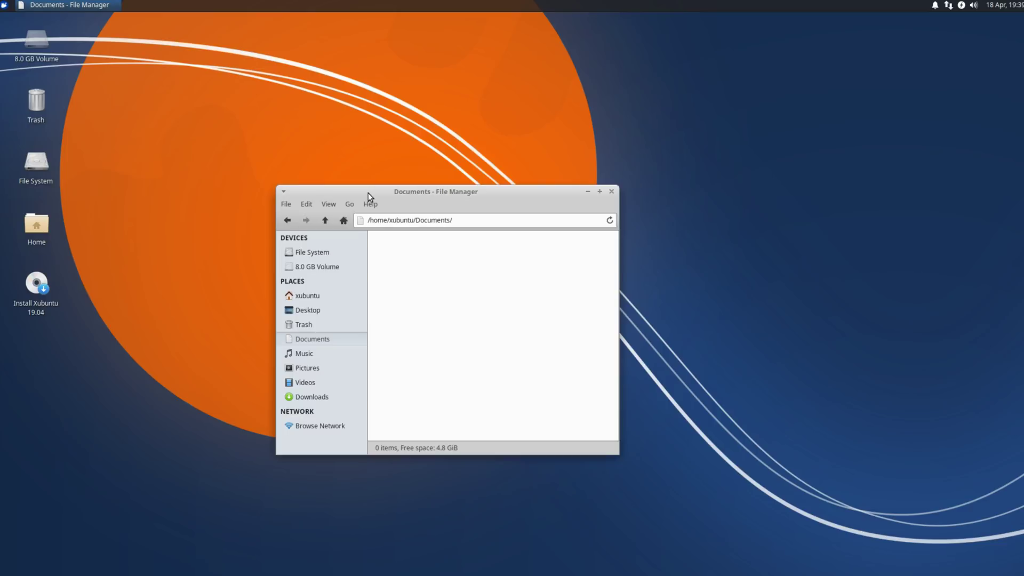
left_click(278, 185)
left_click_drag(277, 185, 113, 161)
left_click_drag(179, 168, 224, 189)
left_click(212, 202)
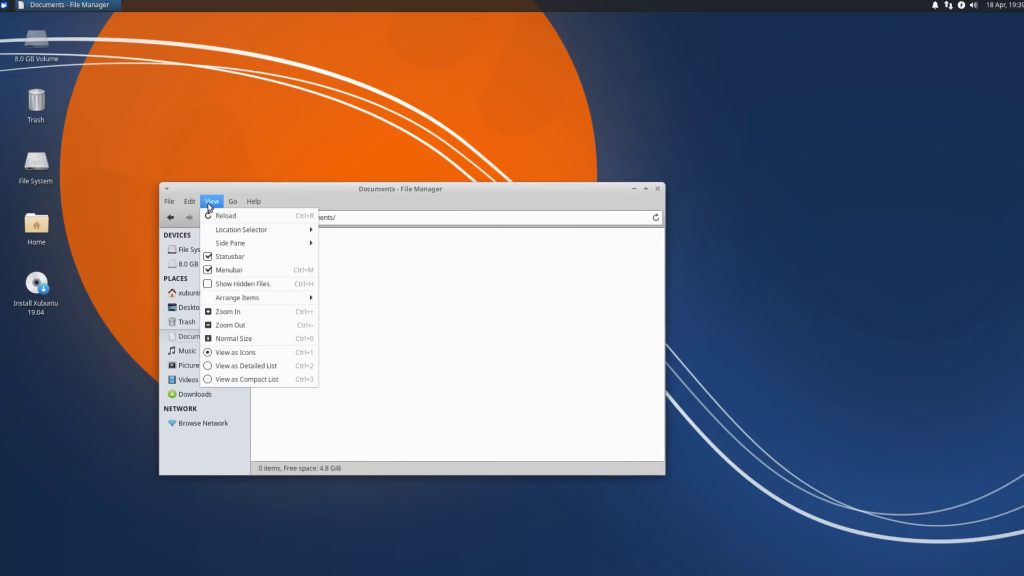
left_click(172, 203)
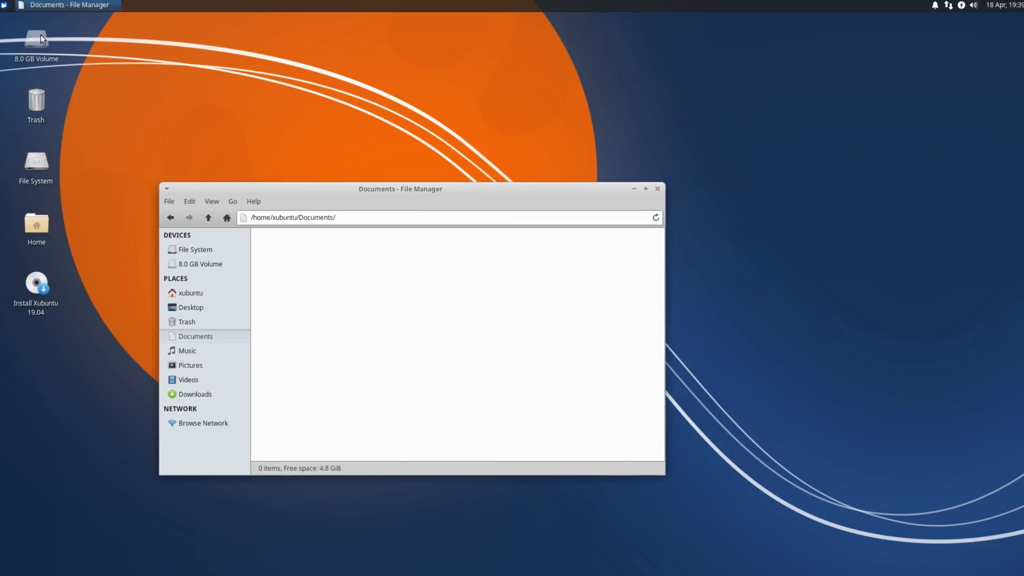
left_click(6, 8)
Step: Open Appearance via 'appe', view its Icons, Fonts and Settings tabs, then close it and Thunar
type("appe")
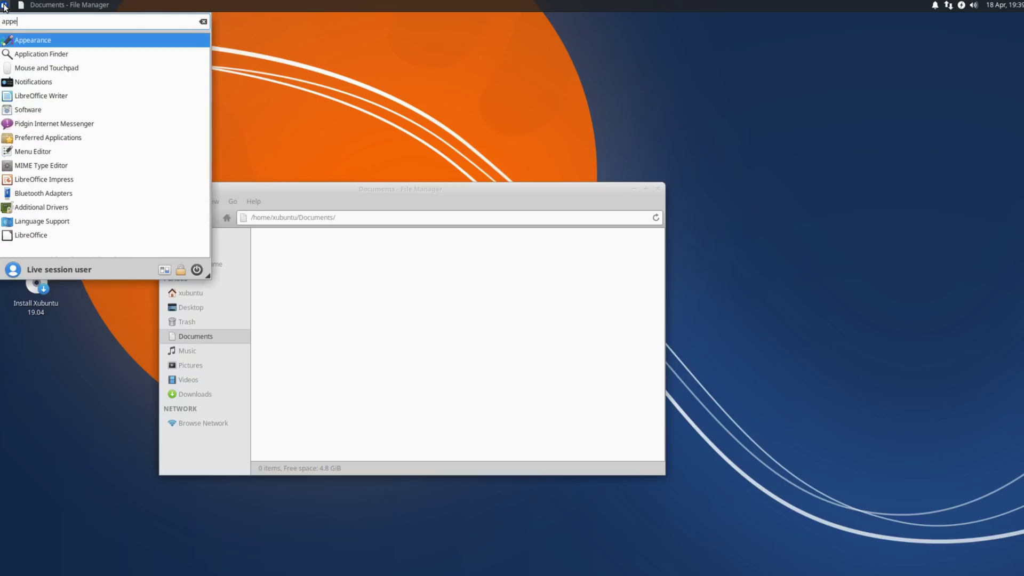
key("Return")
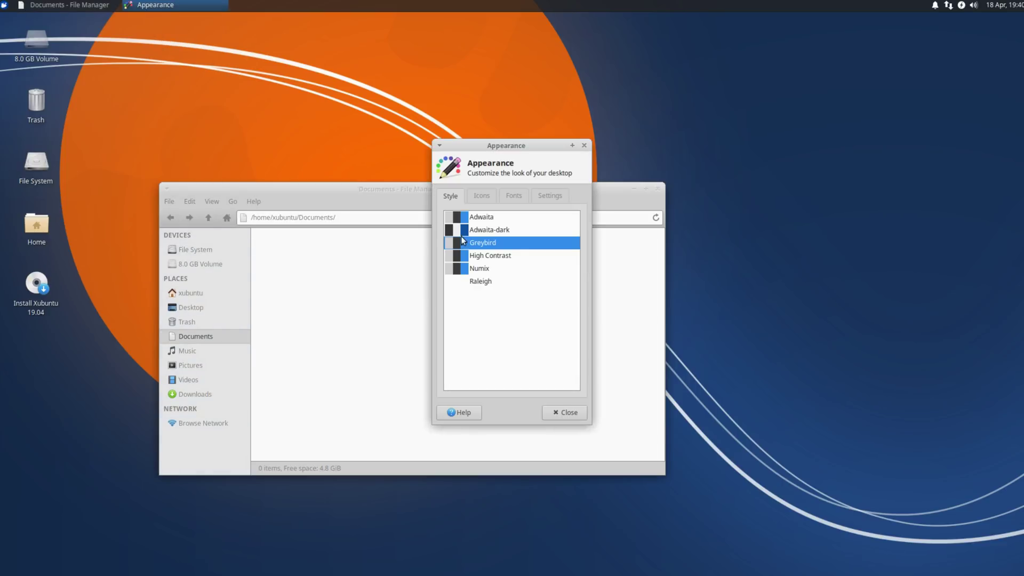
left_click(481, 196)
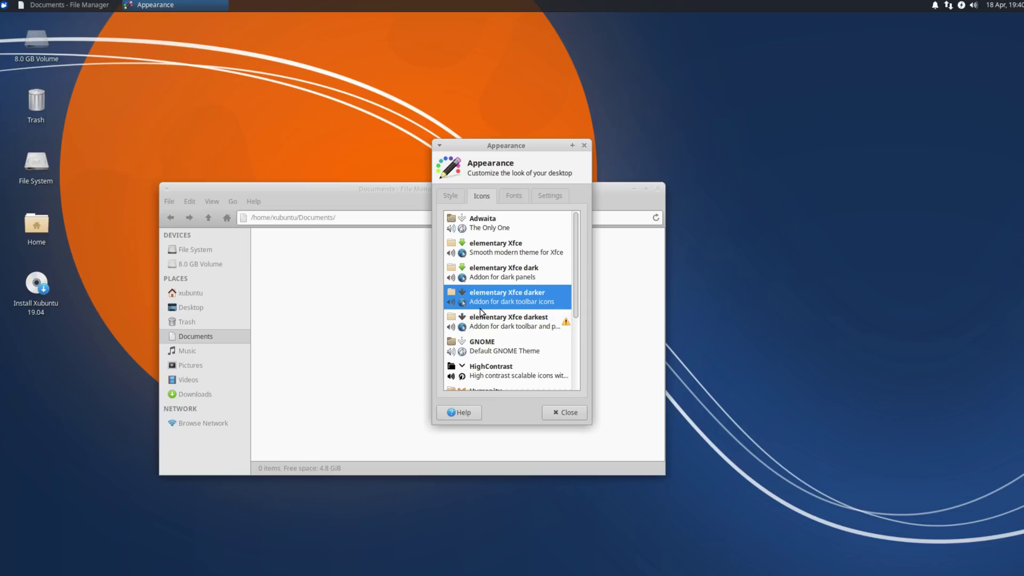
left_click(507, 201)
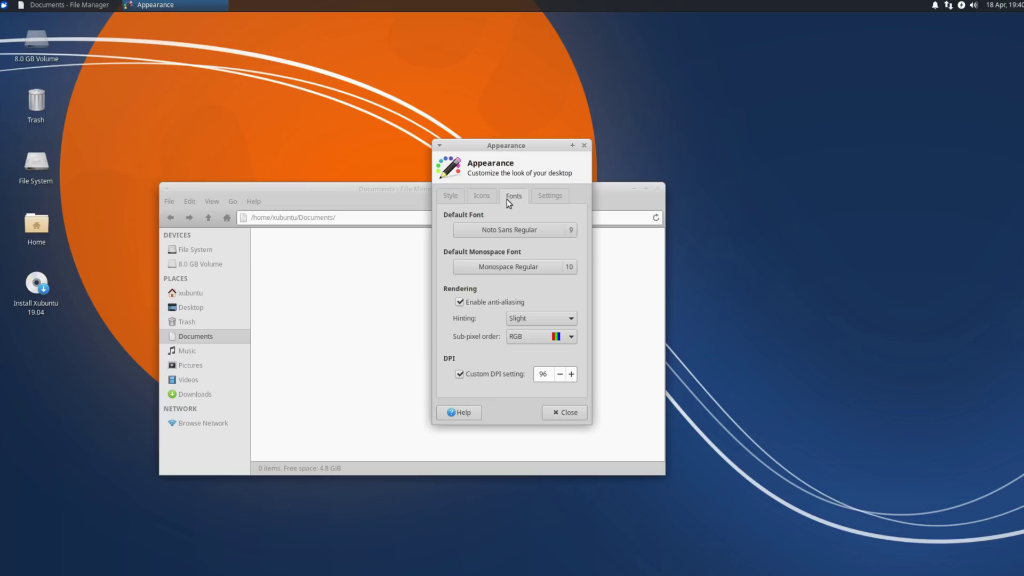
left_click(553, 197)
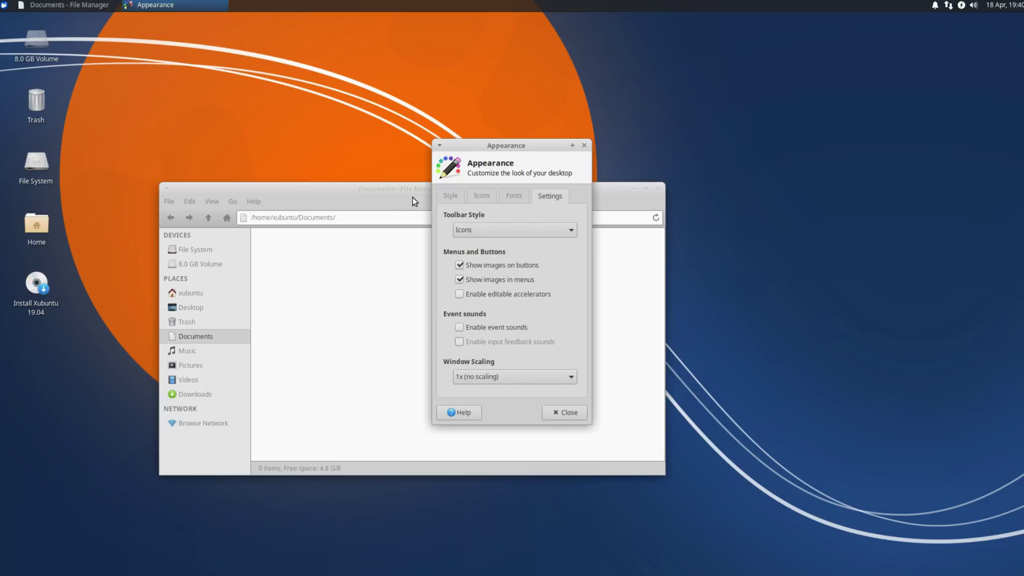
left_click(585, 146)
left_click(658, 190)
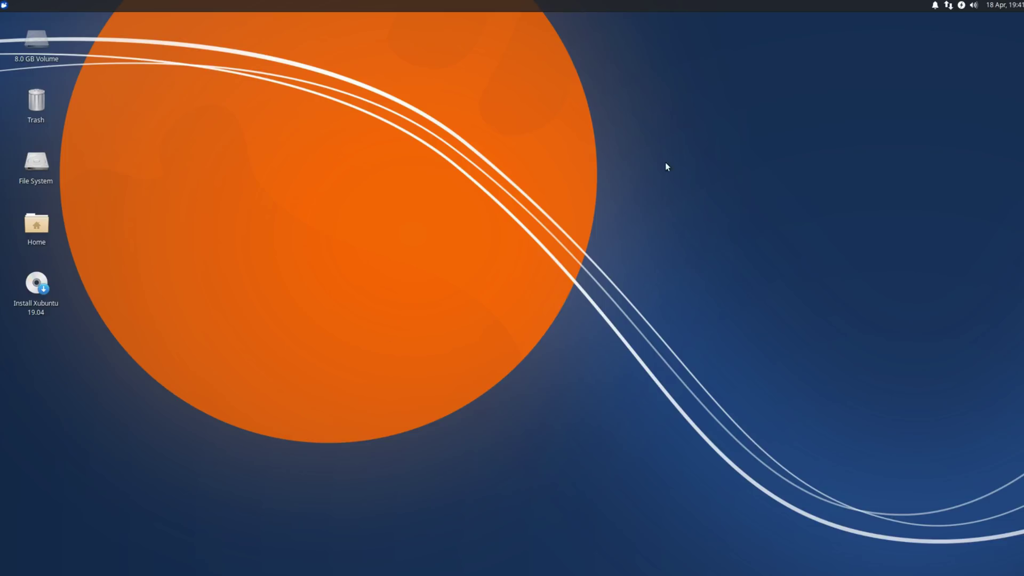
right_click(476, 187)
mouse_move(511, 344)
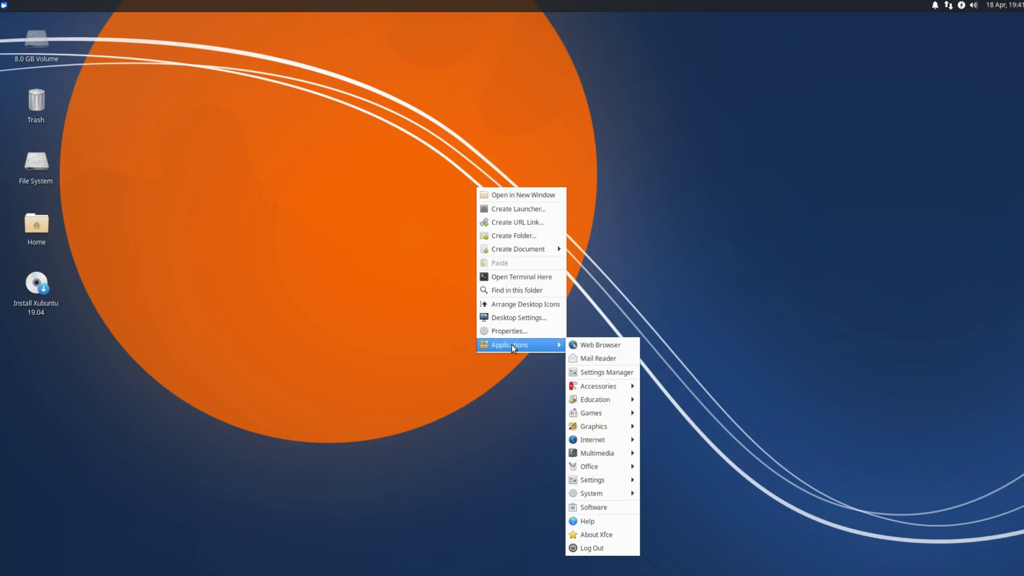
left_click(242, 345)
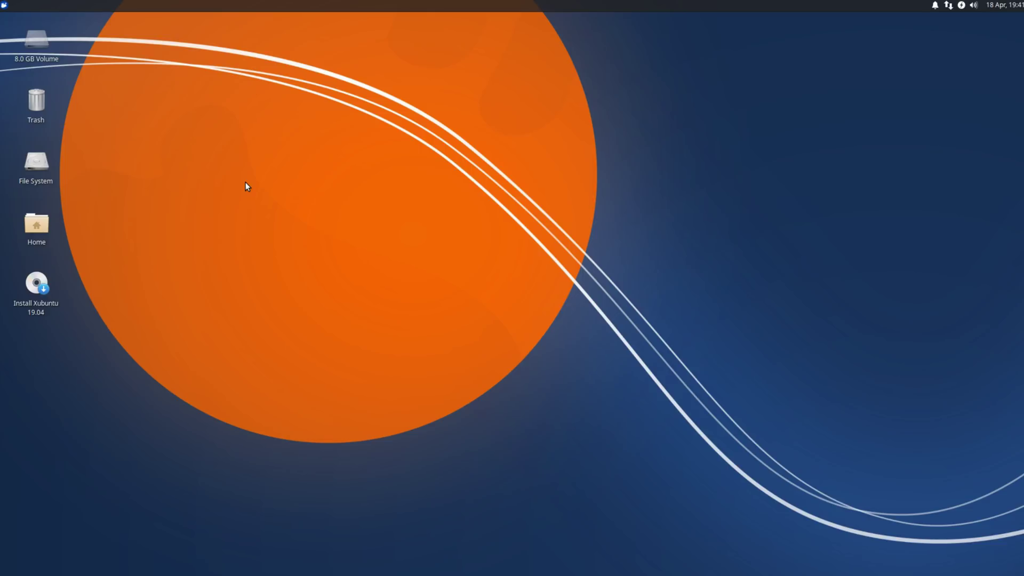
left_click(4, 6)
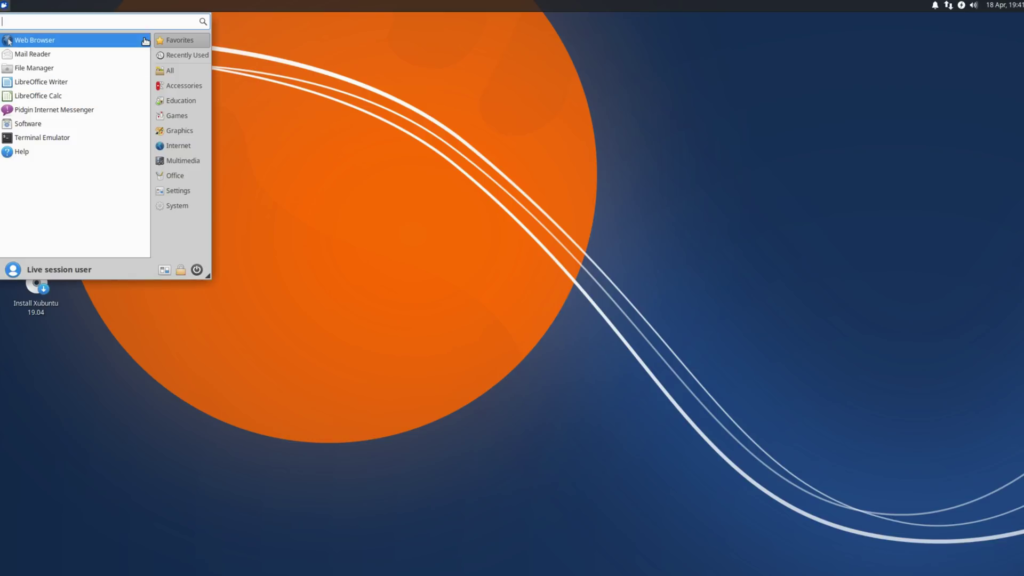
left_click(178, 67)
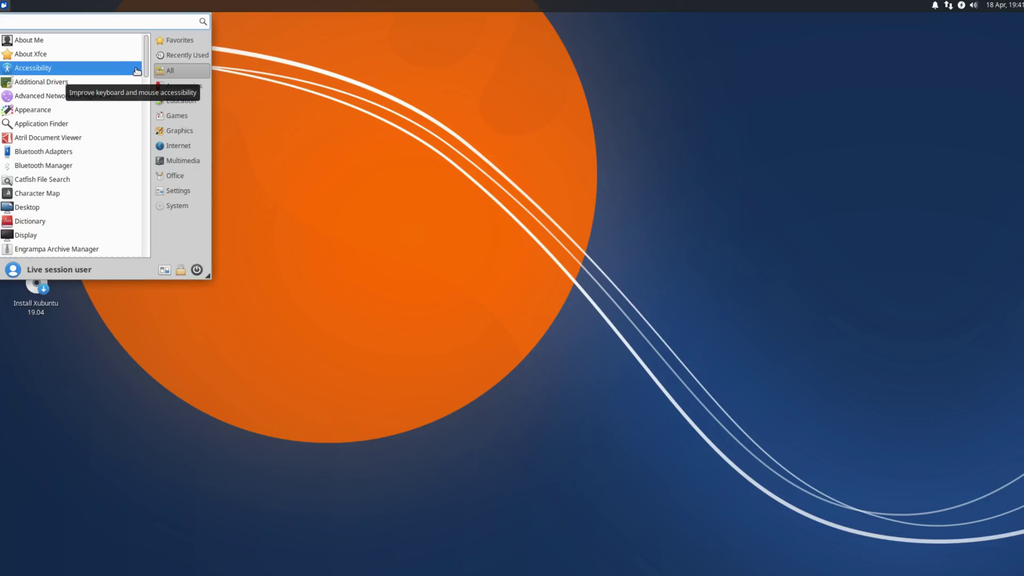
scroll(146, 68, "down", 3)
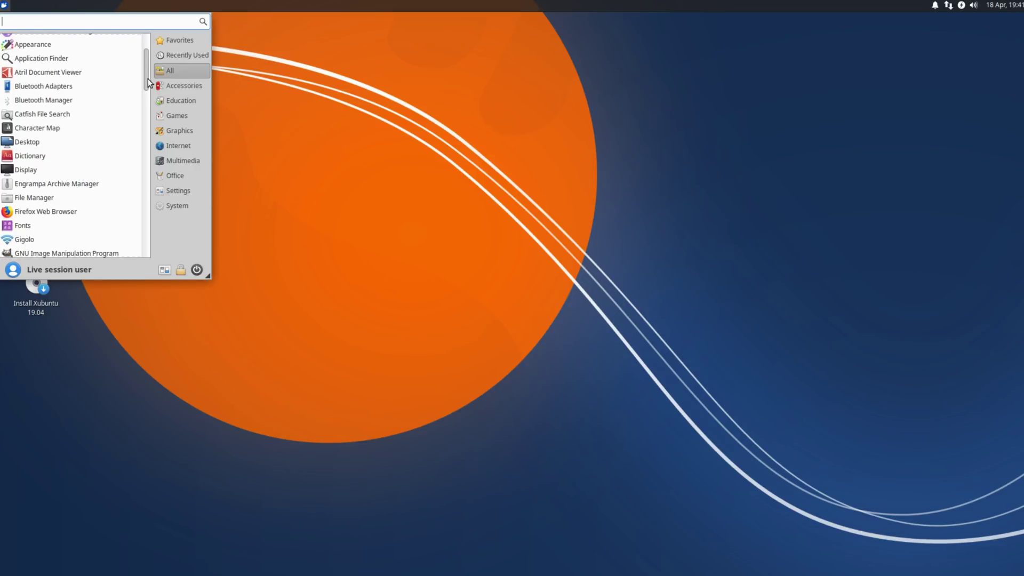
scroll(147, 68, "up", 3)
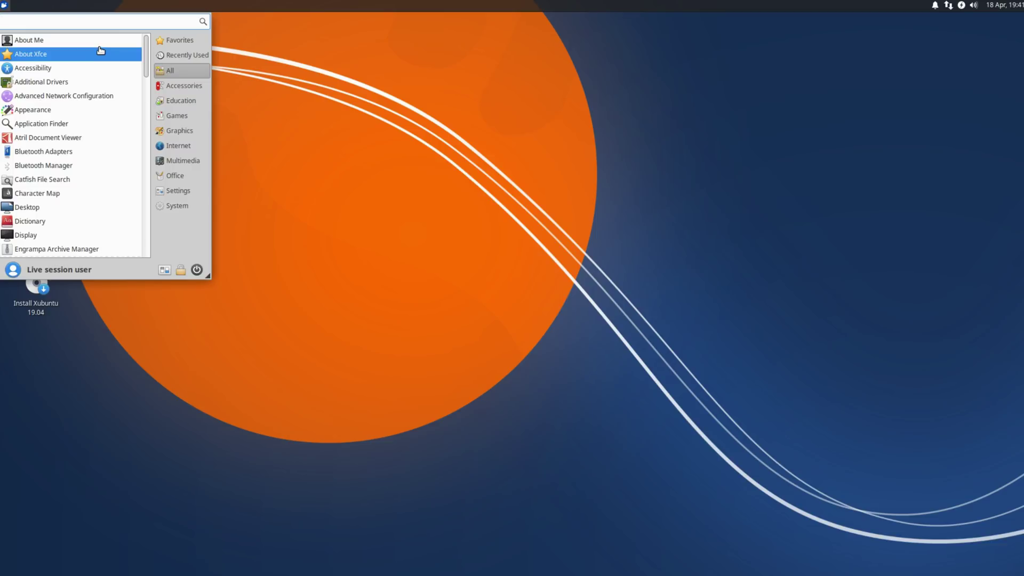
left_click_drag(148, 66, 157, 216)
Step: Open a Terminal on the left and Mousepad, found by searching 'text', to its right
left_click(56, 202)
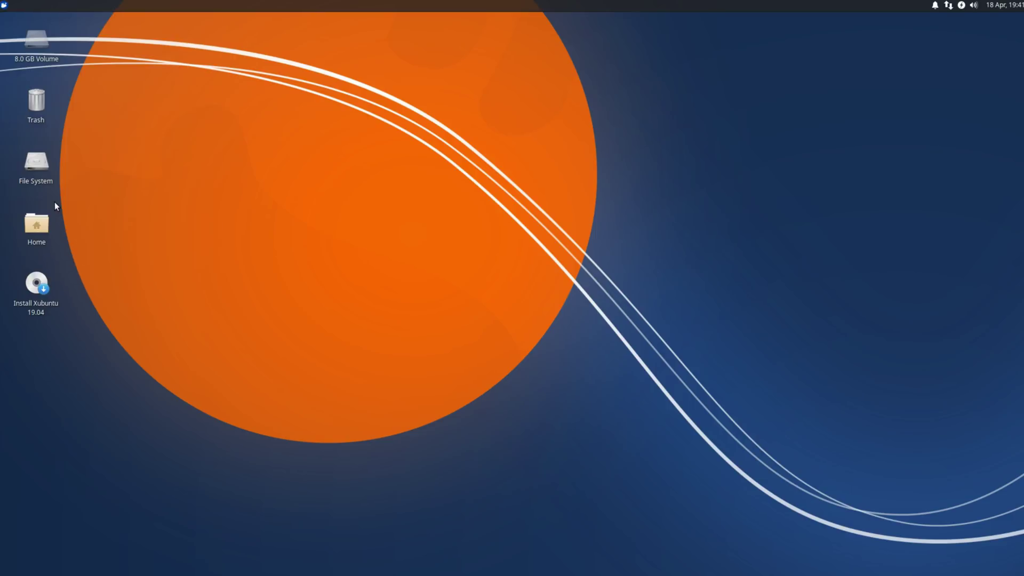
left_click_drag(434, 185, 272, 188)
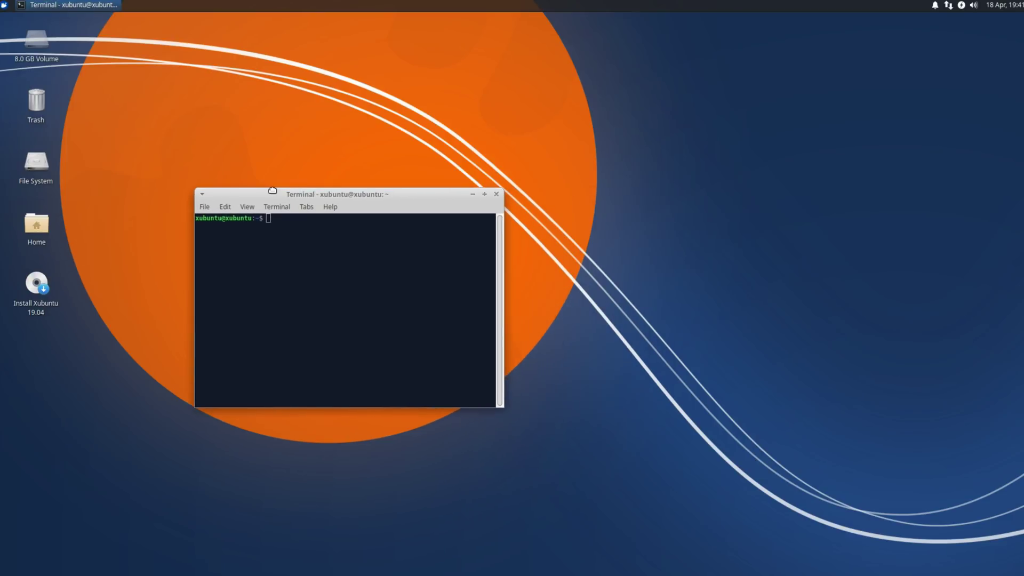
left_click(4, 7)
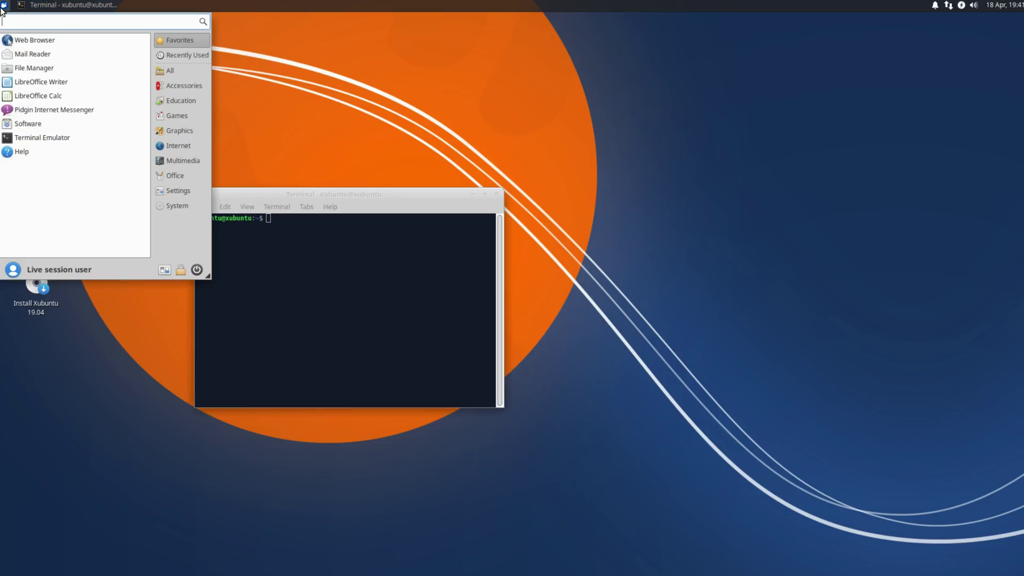
type("text")
key("Return")
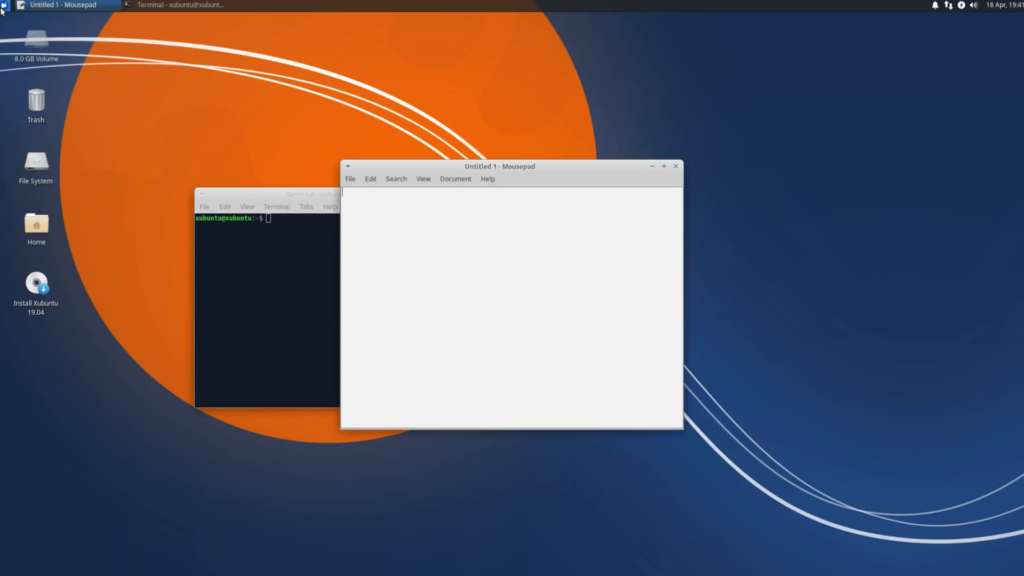
left_click_drag(406, 166, 623, 188)
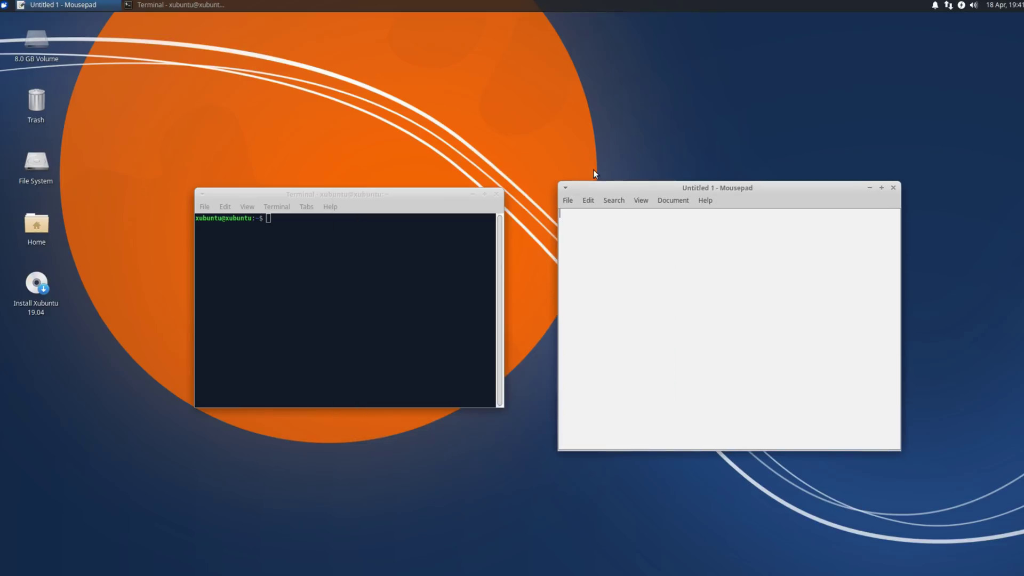
Step: Browse Mousepad's menus and File options, then refocus the terminal
left_click(444, 246)
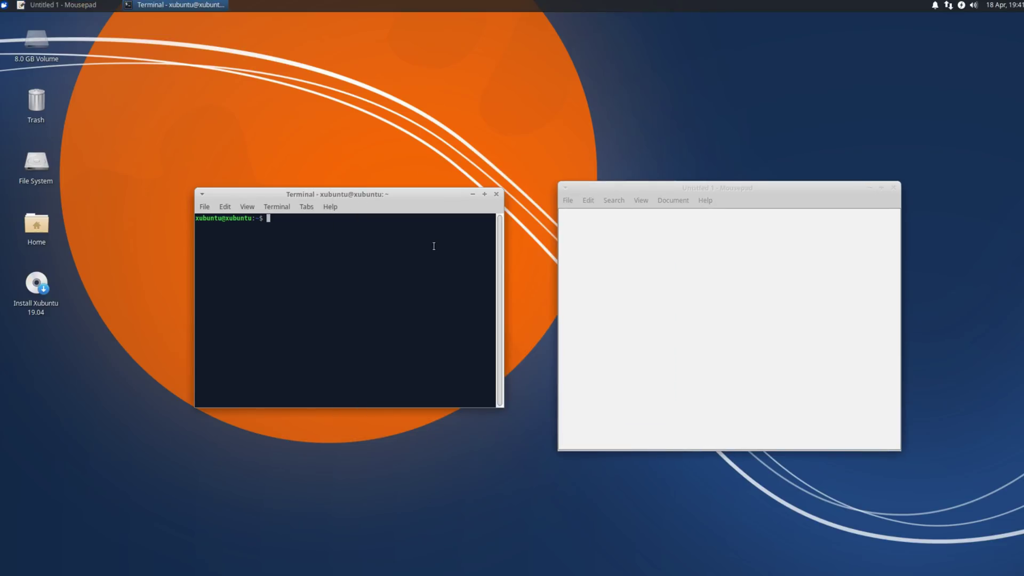
left_click(675, 198)
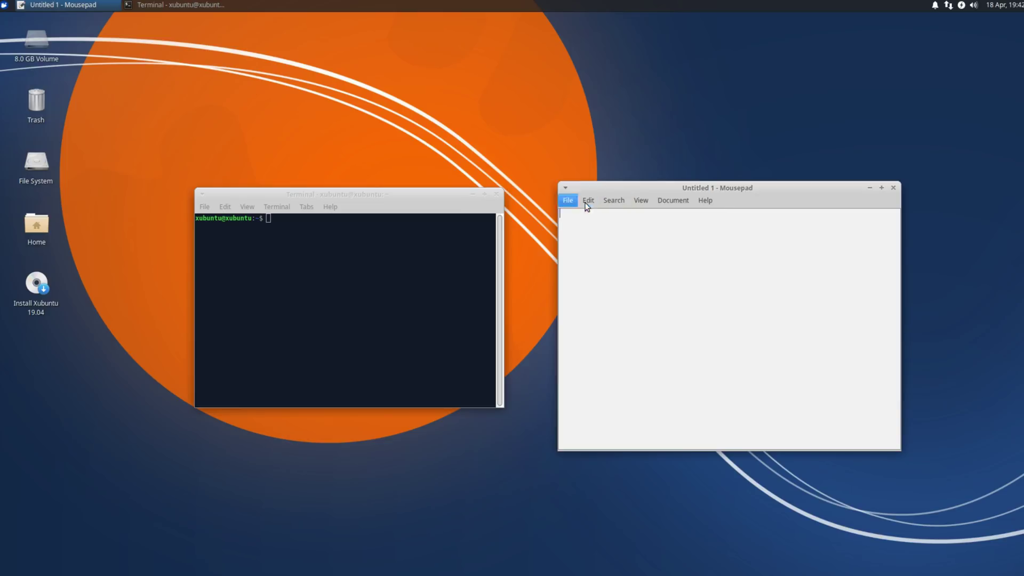
mouse_move(594, 207)
left_click(440, 200)
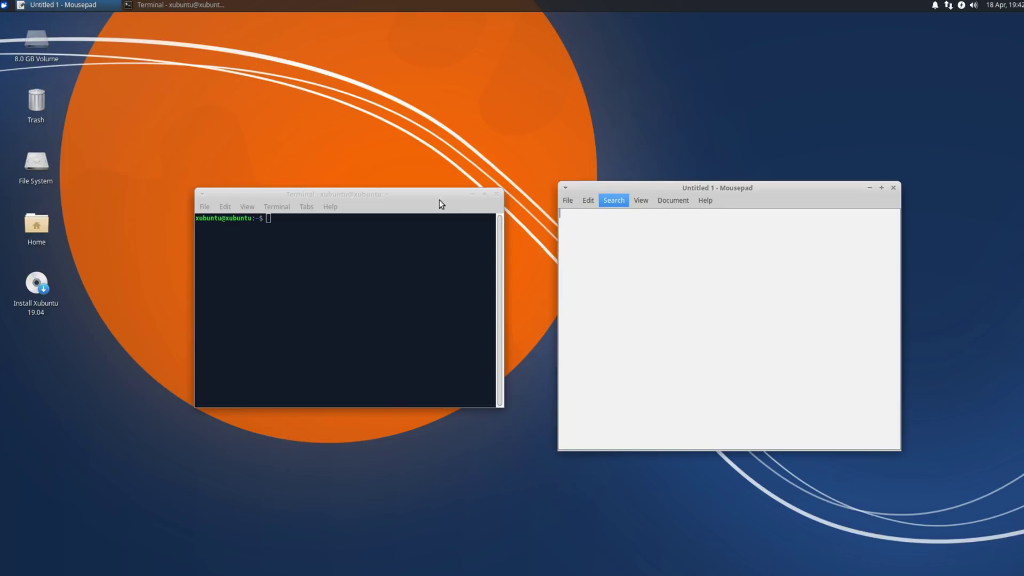
left_click(335, 193)
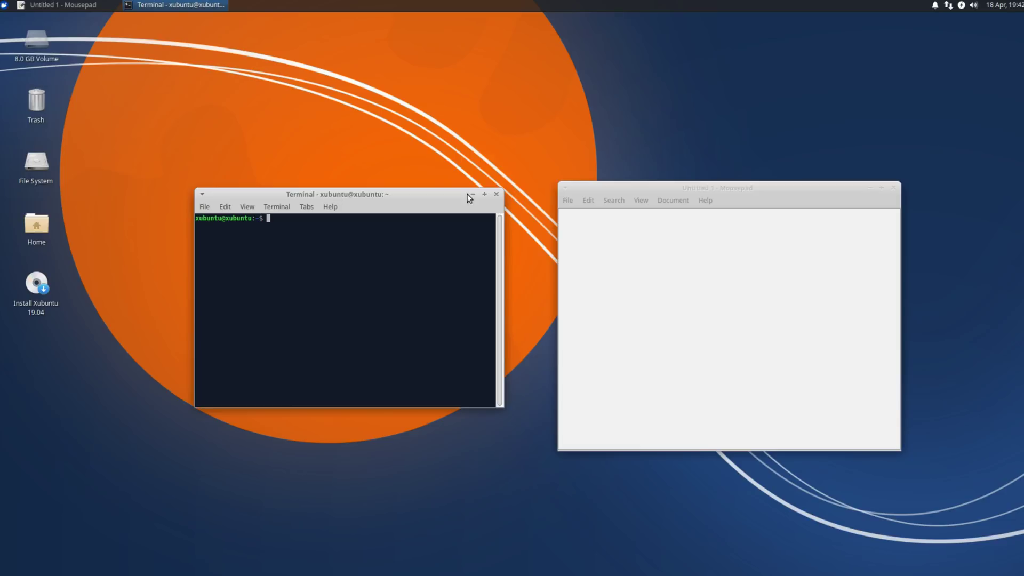
Step: Close the terminal, then move the Mousepad window and close it
left_click(496, 194)
left_click_drag(767, 198, 556, 170)
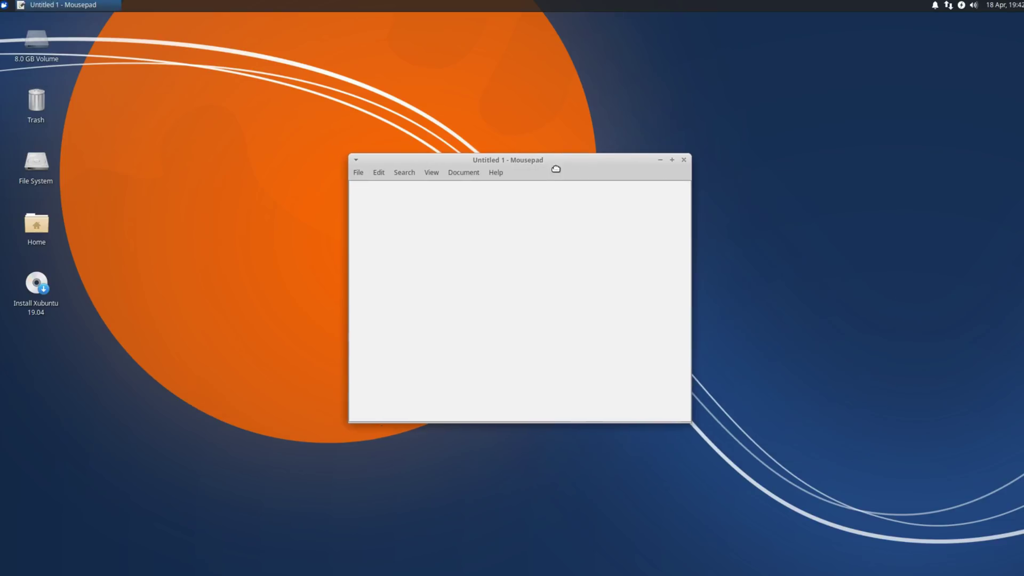
left_click(684, 162)
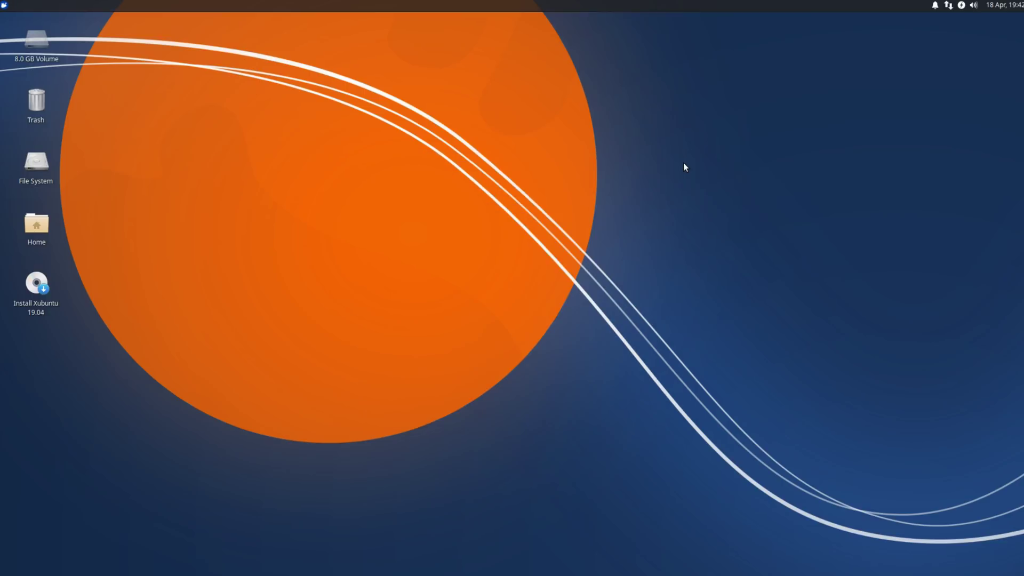